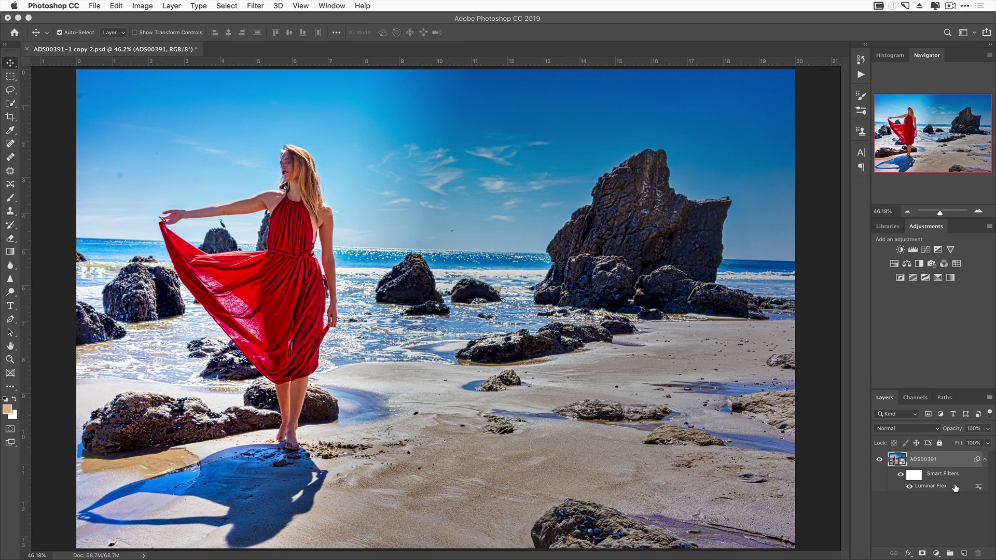
Reopen the Luminar Flex smart filter on the fitness portrait for editing
double_click(954, 486)
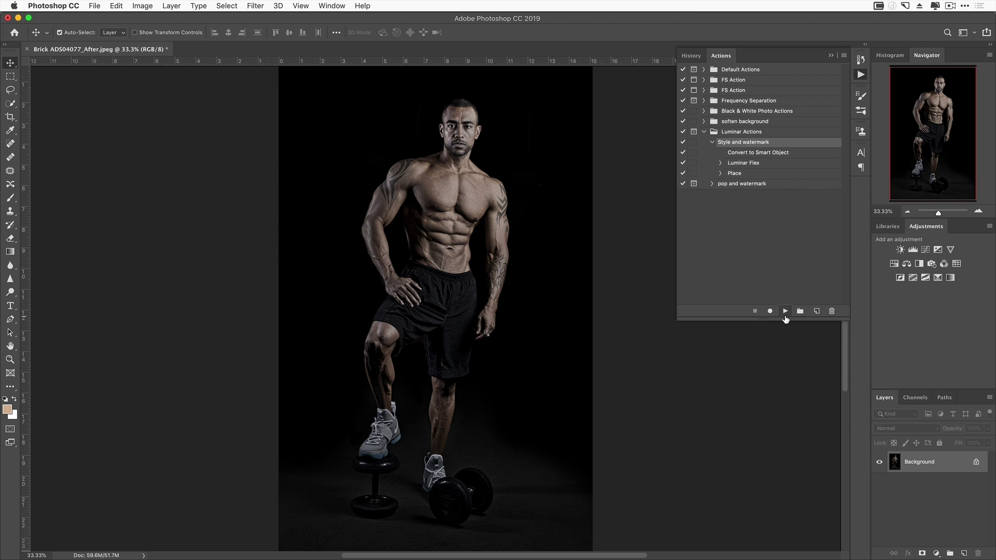
Play the Style and watermark action on the fitness portrait
left_click(785, 311)
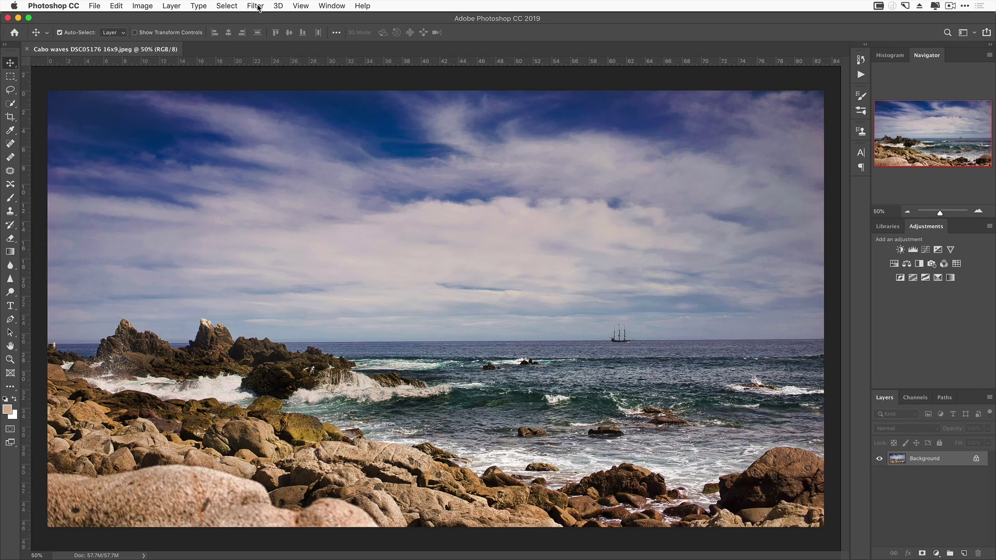
Open the Cabo waves seascape in Luminar Flex via Filter > Skylum Software
left_click(257, 6)
mouse_move(280, 260)
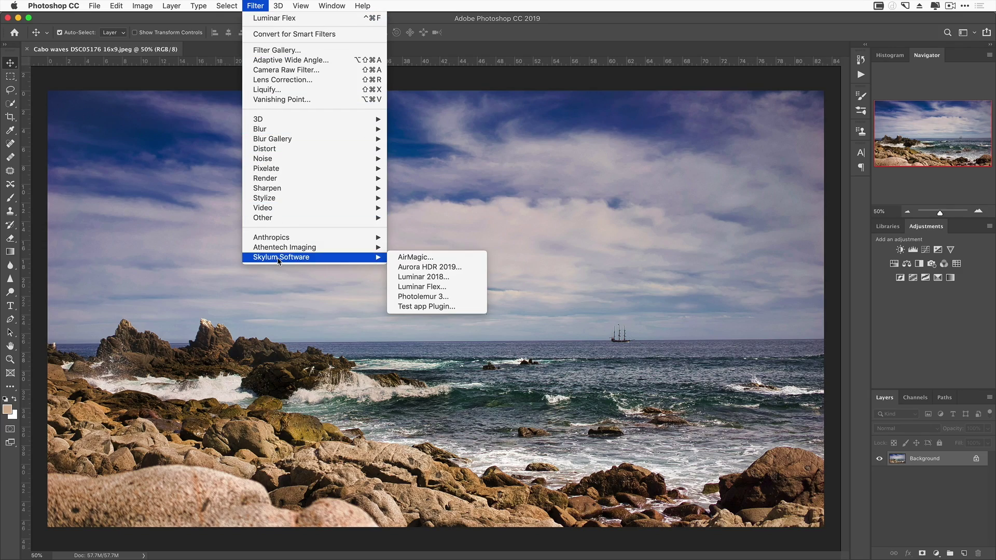
left_click(466, 290)
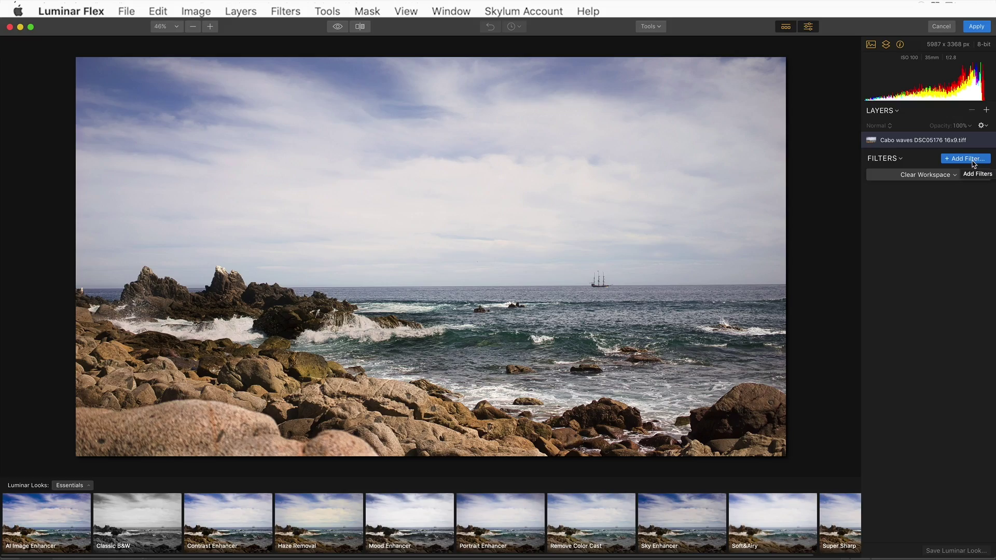
Add Accent AI Filter and AI Sky Enhancer from the Filters Catalog to the seascape
left_click(973, 162)
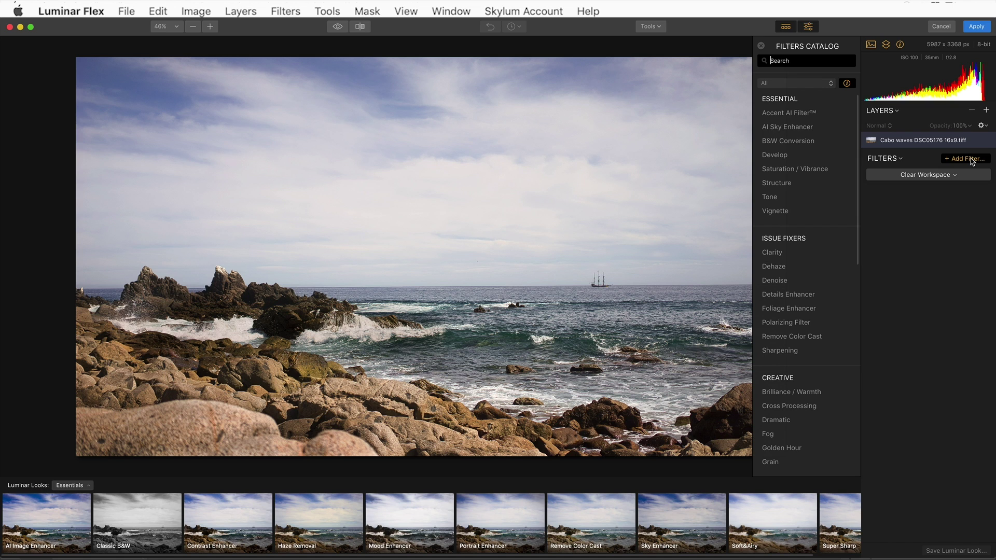
mouse_move(804, 139)
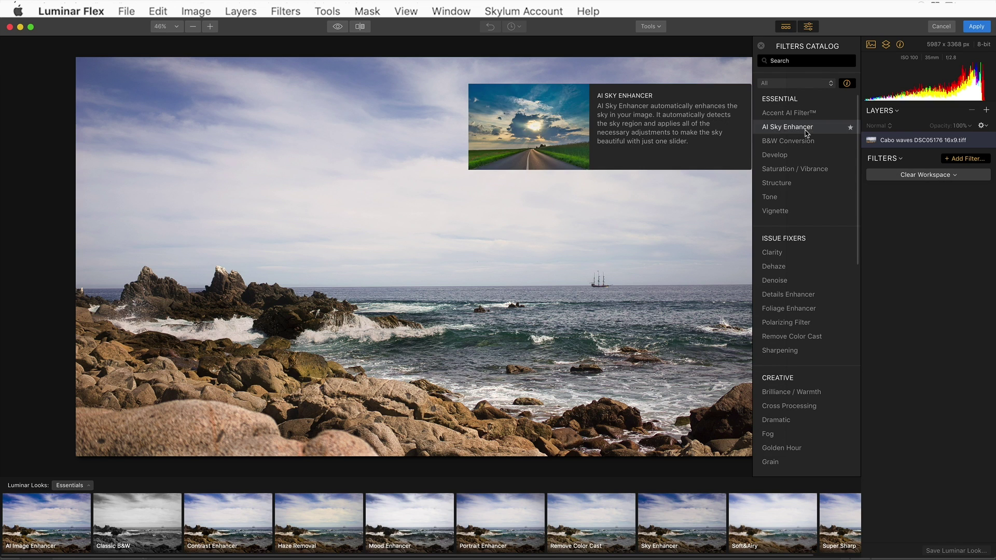
mouse_move(807, 119)
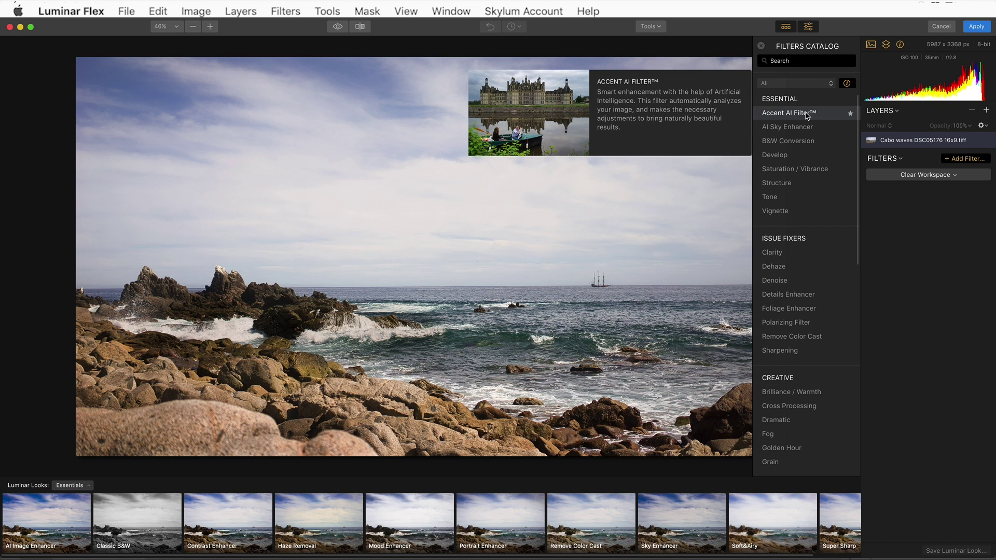
left_click(809, 115)
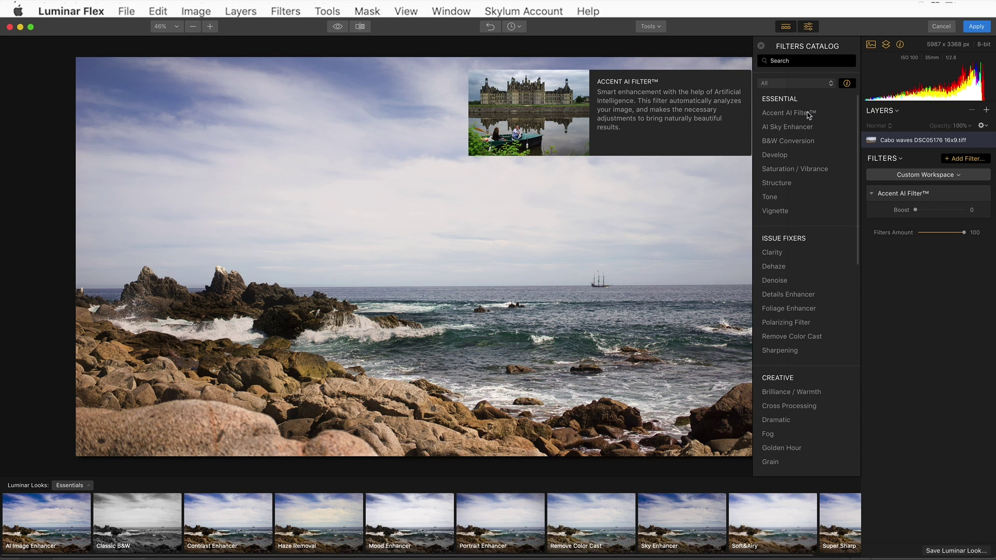
mouse_move(806, 129)
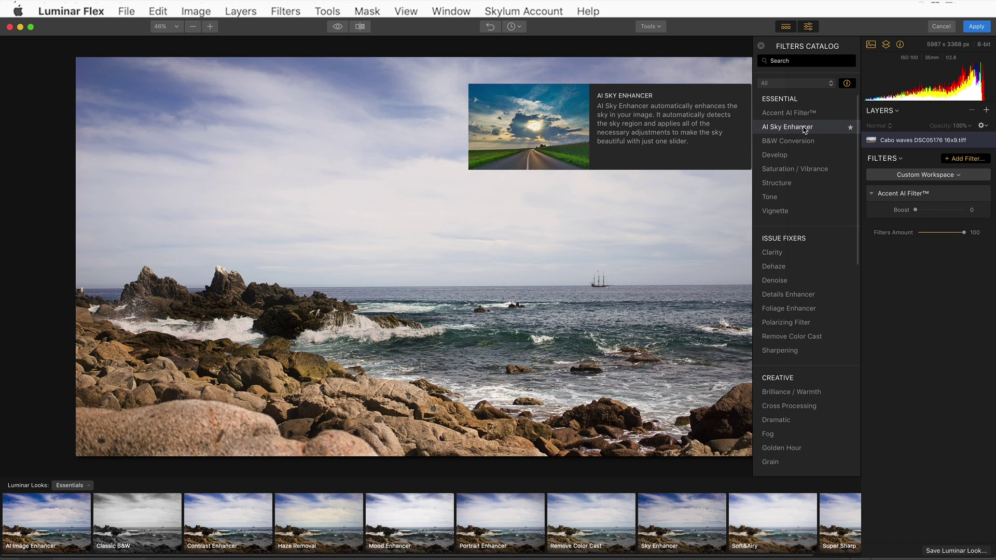
left_click(805, 130)
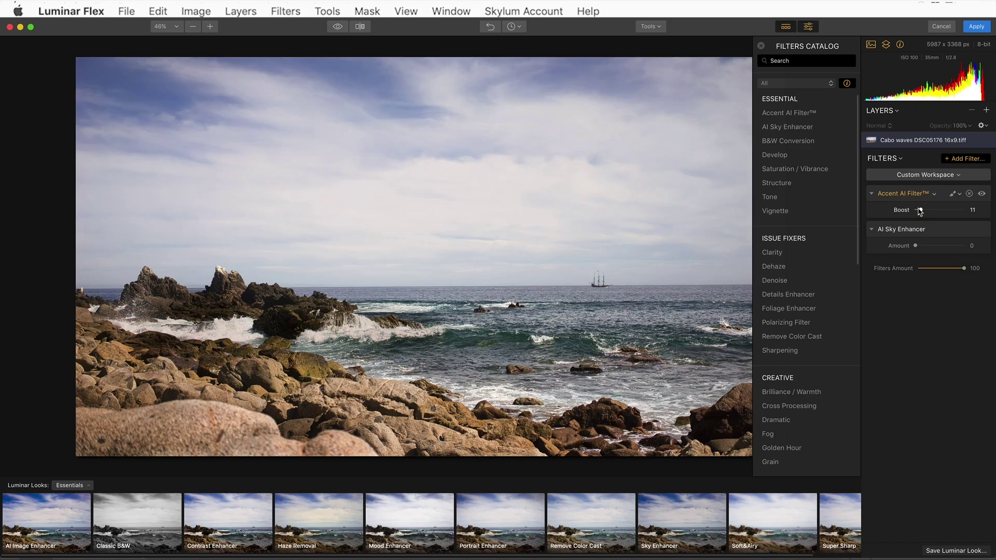
Set Accent AI Boost and Sky Enhancer Amount to 100, compare with the original, and apply
left_click_drag(919, 212, 970, 209)
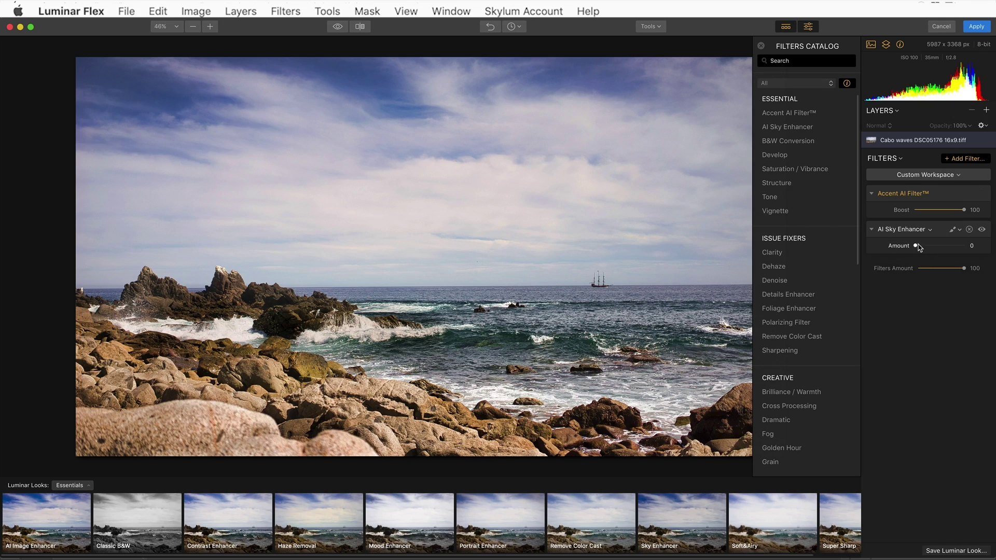
left_click_drag(919, 248, 977, 250)
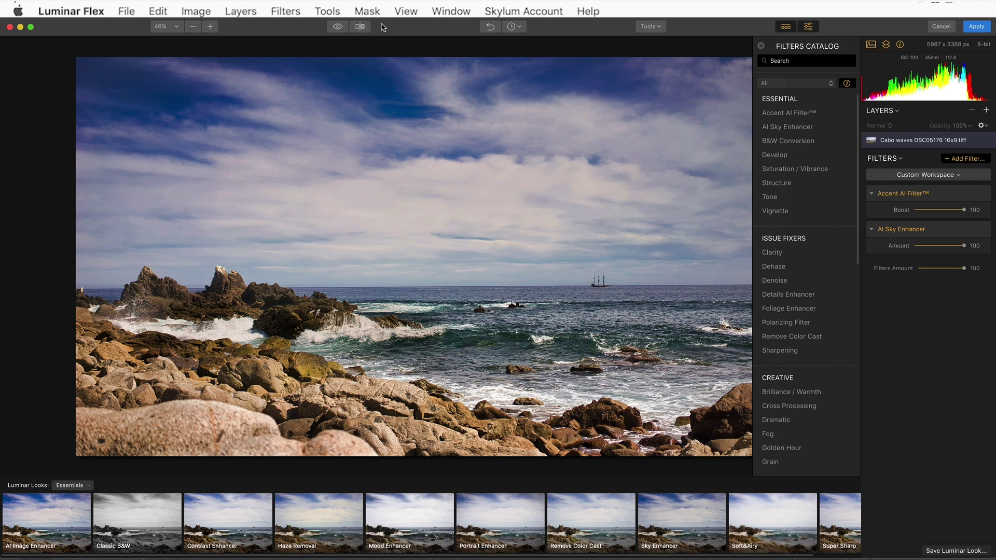
left_click(335, 29)
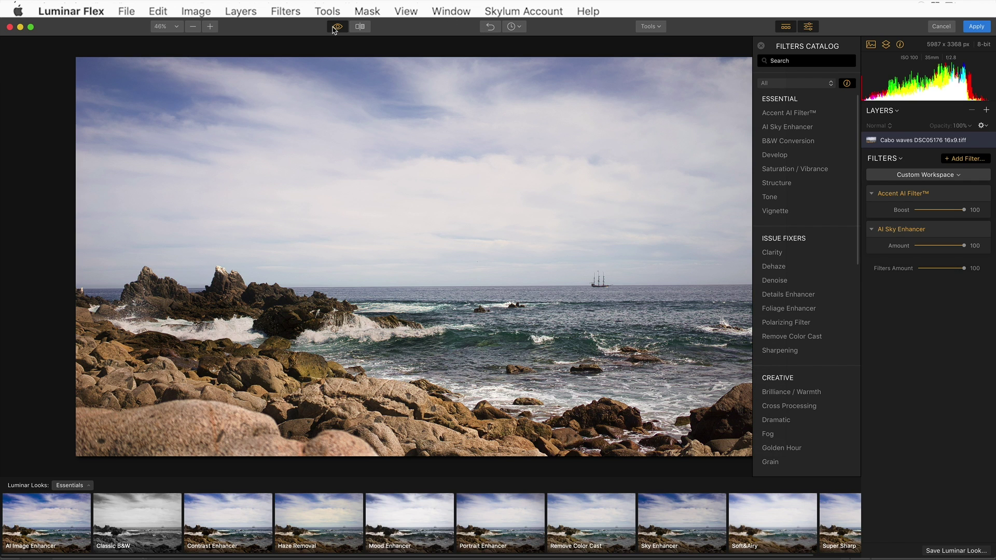
left_click(335, 29)
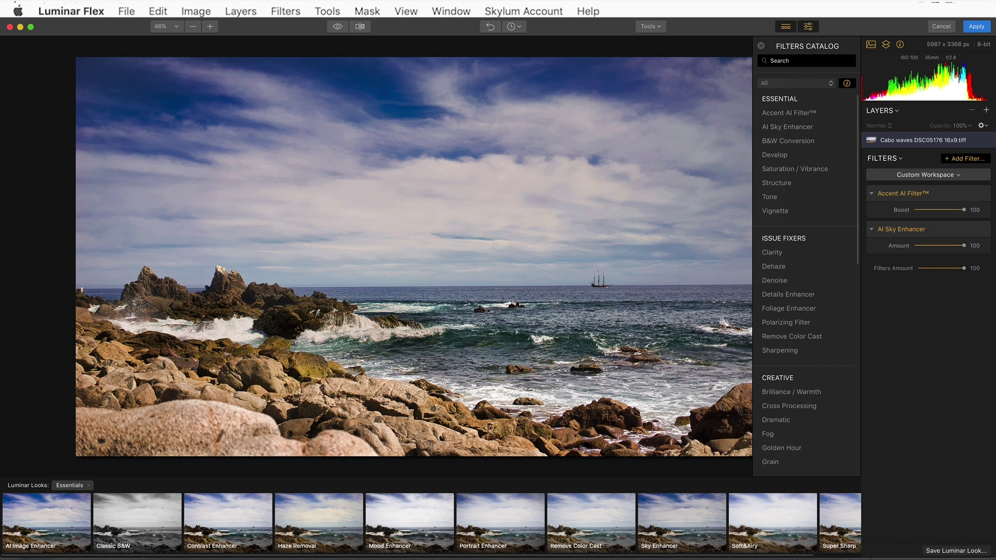
left_click(982, 27)
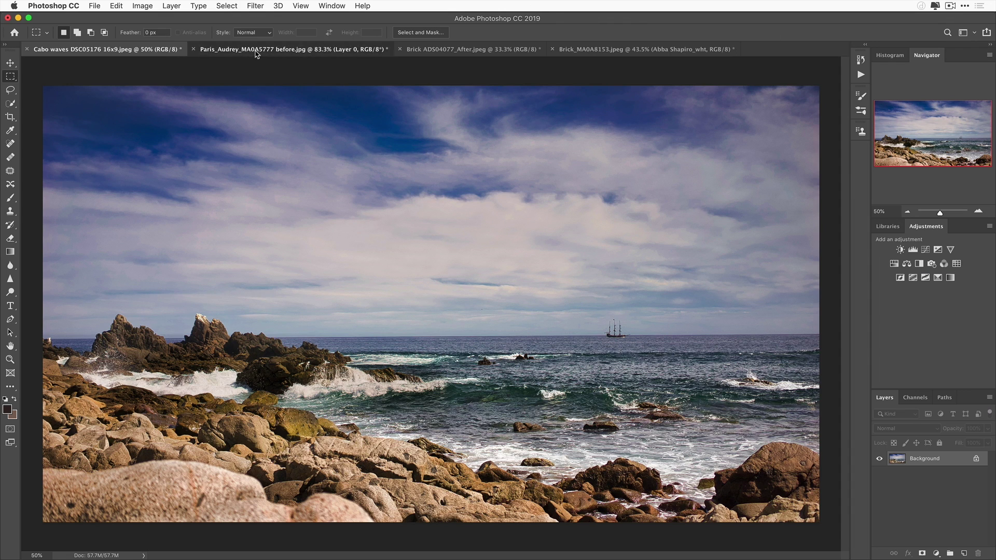
Switch to the Paris_Audrey_MA0A5777 street photo and bring up the Layer 0 options
left_click(252, 50)
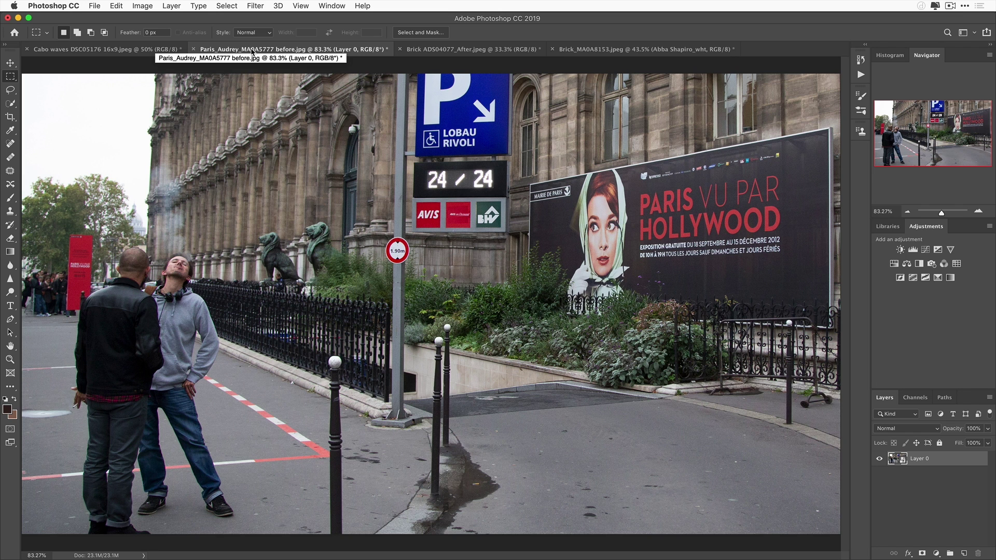
right_click(959, 466)
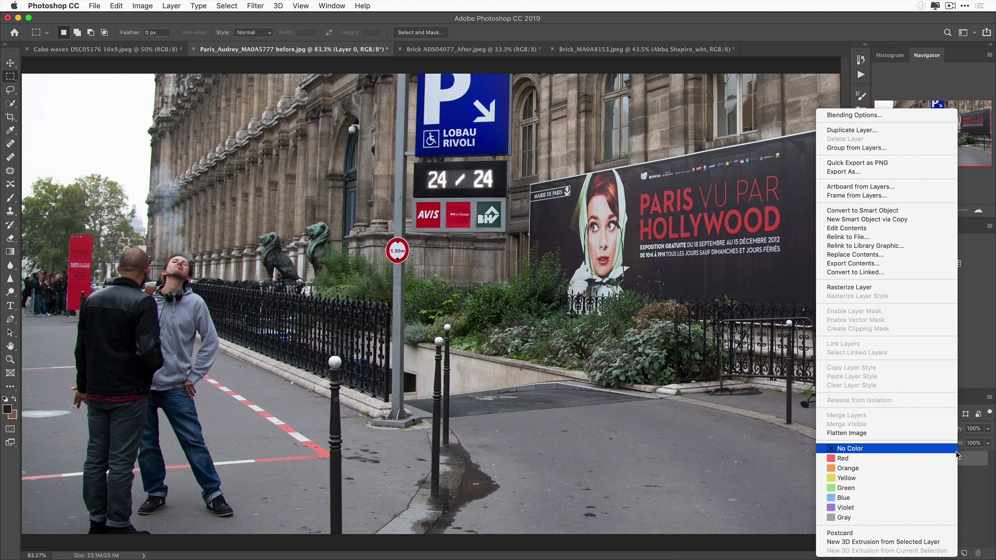
Convert Layer 0 to a smart object and open the Paris photo in Luminar Flex
left_click(571, 451)
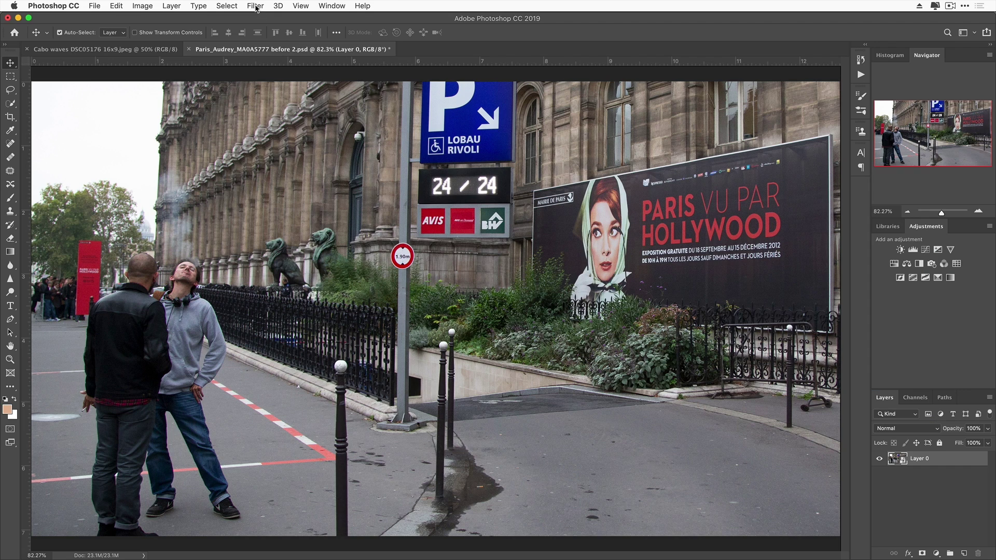
left_click(256, 6)
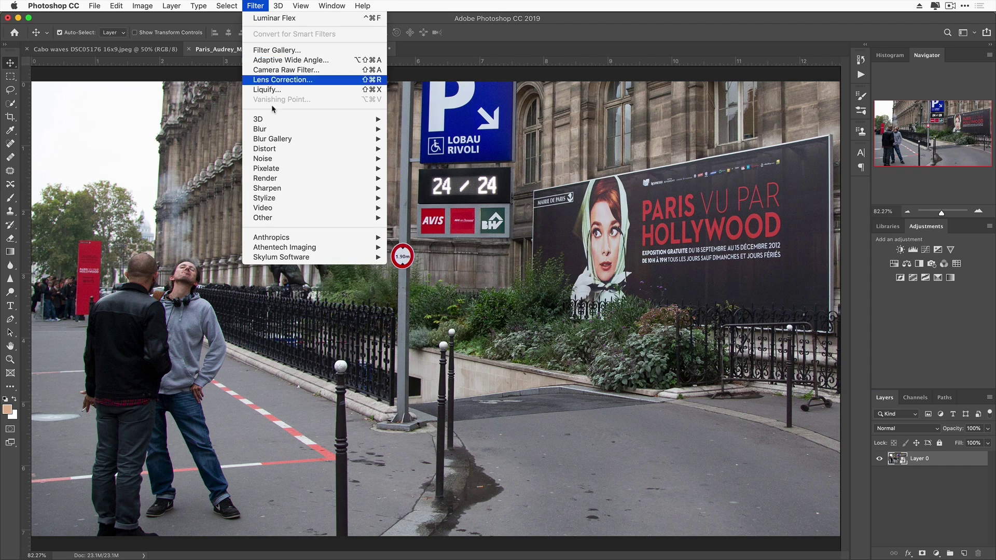
mouse_move(297, 257)
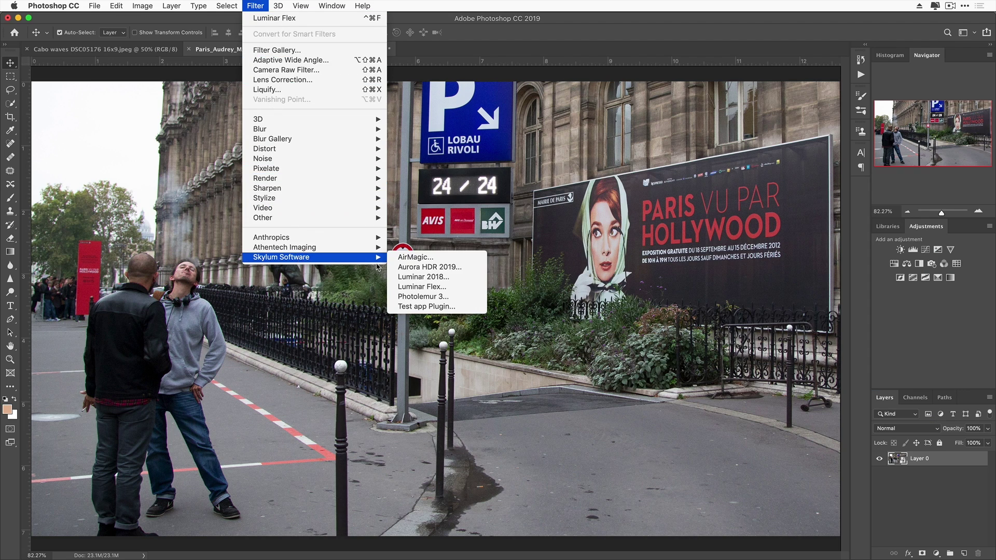
left_click(471, 290)
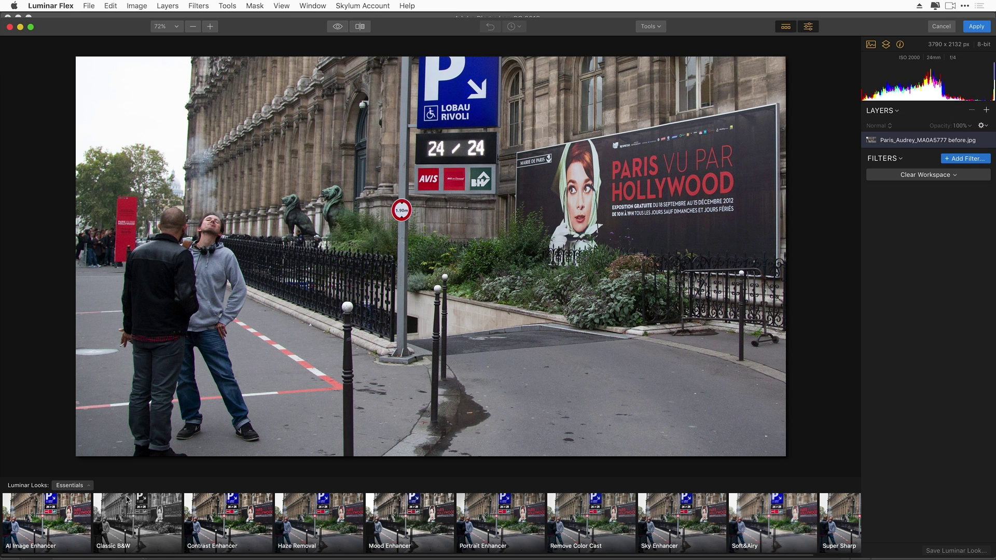
Apply the AI Image Enhancer look at reduced strength, then set Vibrance 42 and Boost 68
left_click(47, 537)
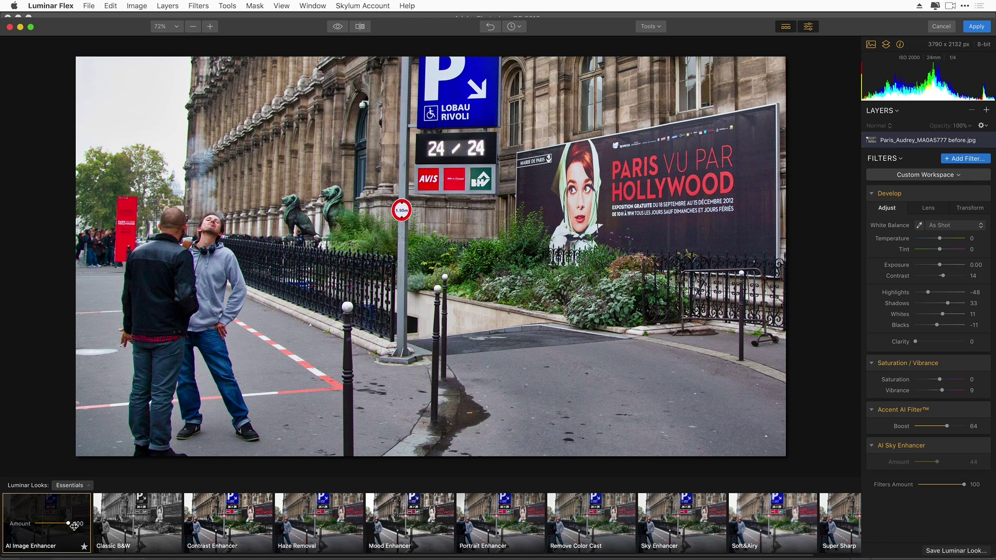
mouse_move(68, 525)
left_mouse_down()
mouse_move(43, 533)
mouse_move(86, 530)
left_mouse_up()
left_click_drag(943, 390, 952, 390)
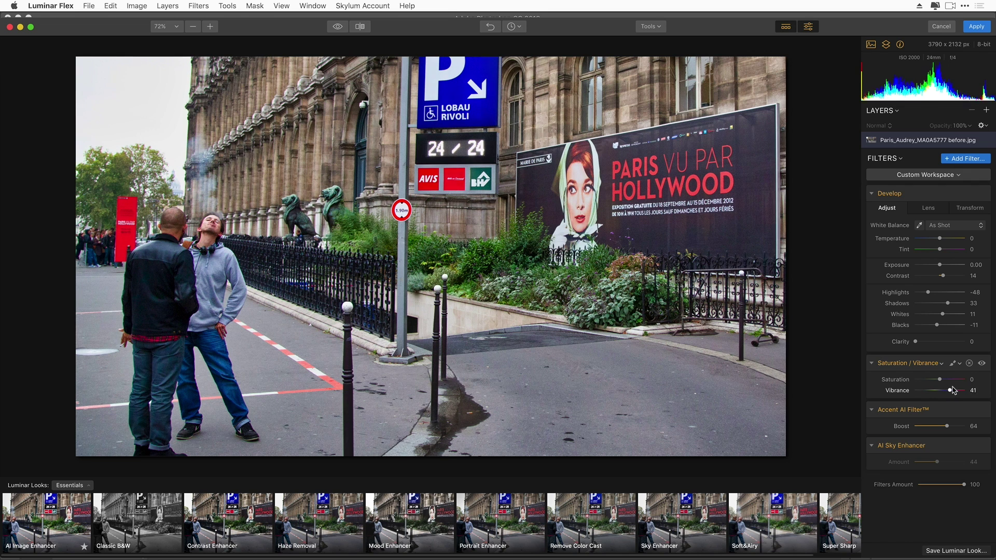
mouse_move(946, 426)
left_mouse_down()
mouse_move(904, 427)
mouse_move(949, 426)
left_mouse_up()
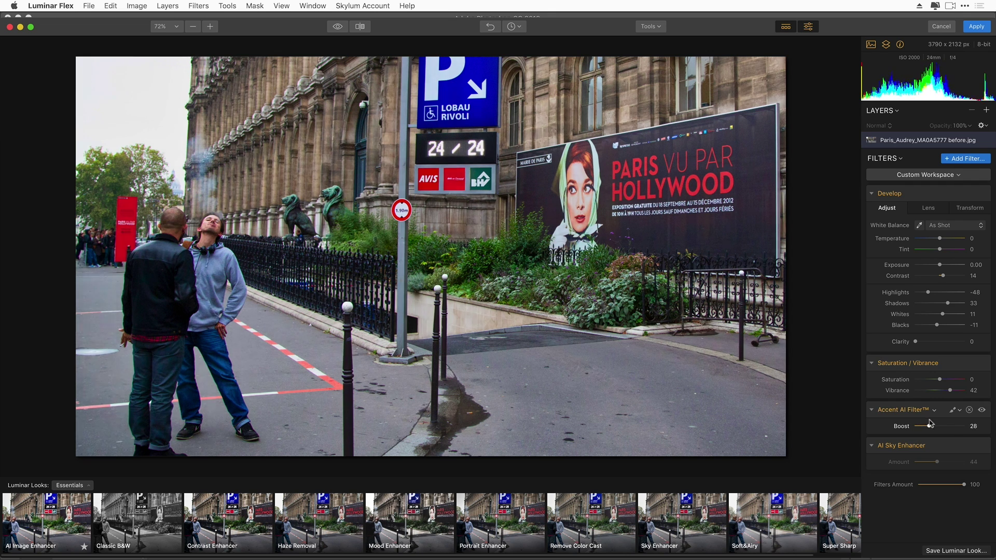
Add a Vignette, place its centre on the image, and darken it to Amount -68
left_click(968, 159)
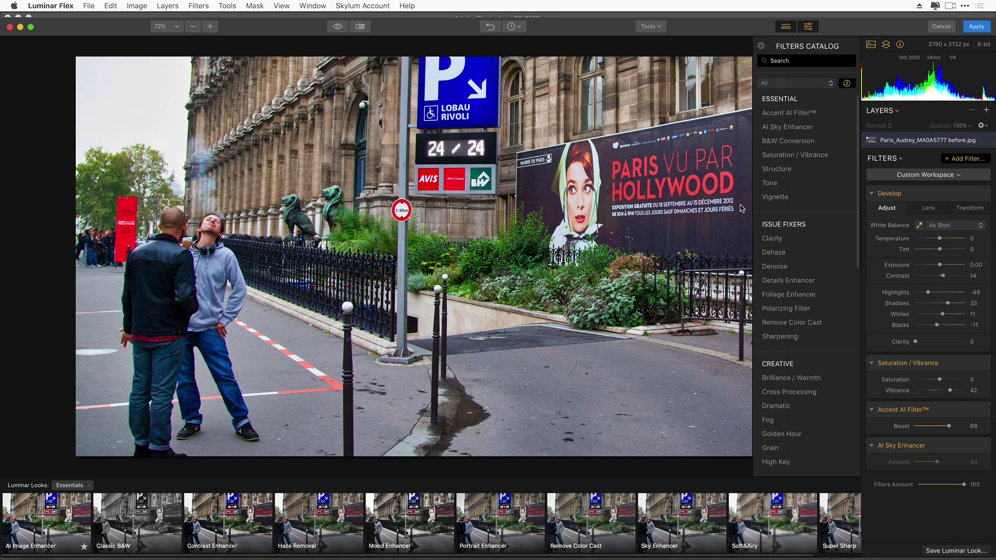
left_click(787, 200)
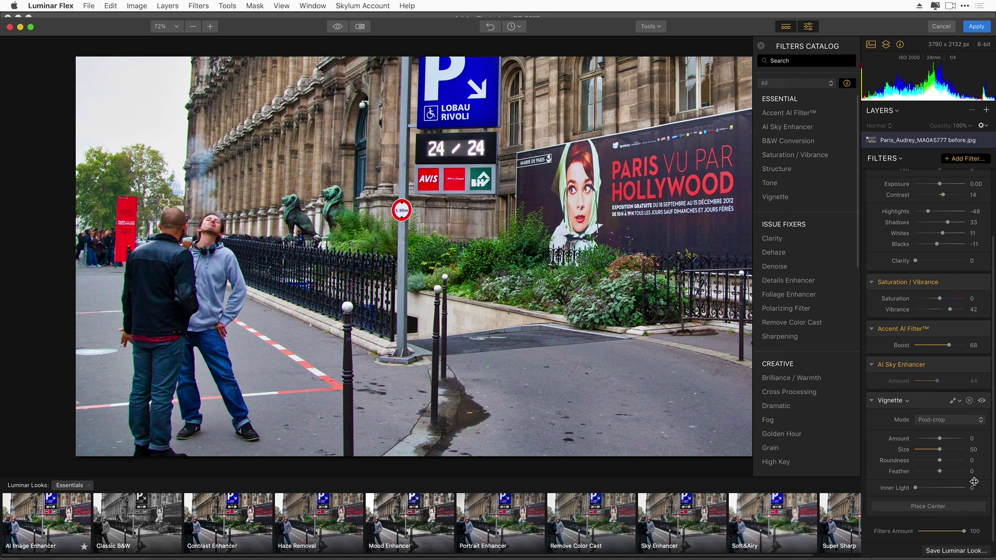
left_click_drag(936, 440, 932, 448)
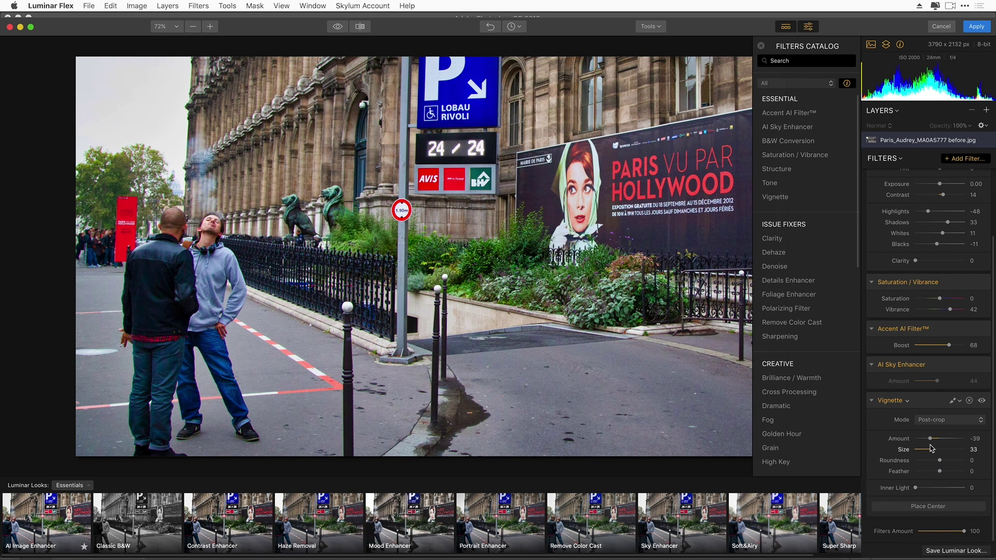
left_click(928, 507)
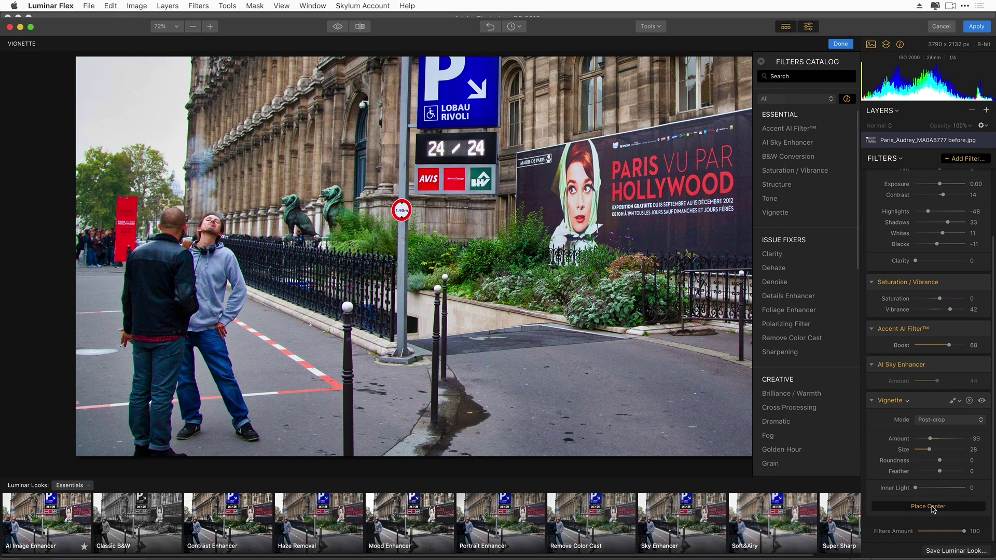
left_click(227, 295)
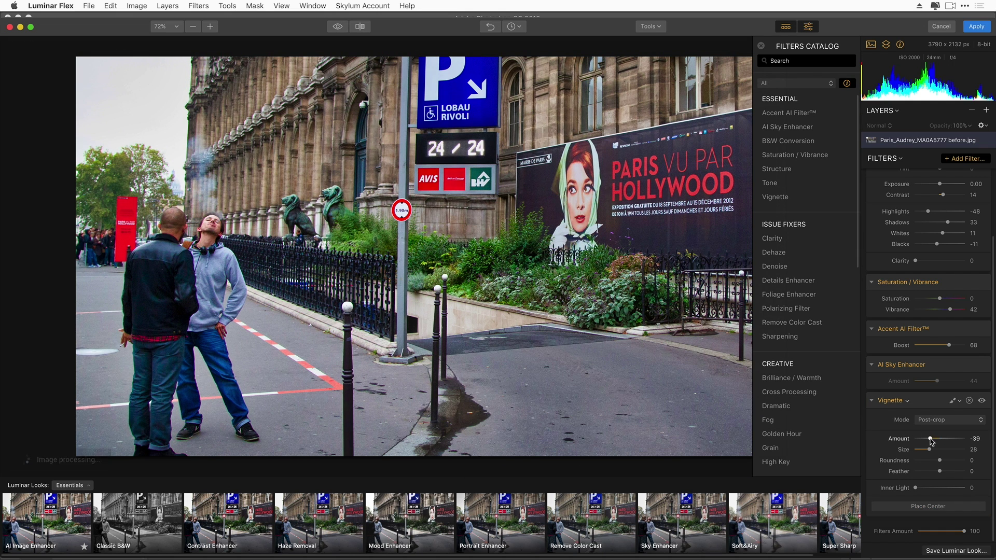
left_click_drag(932, 440, 924, 440)
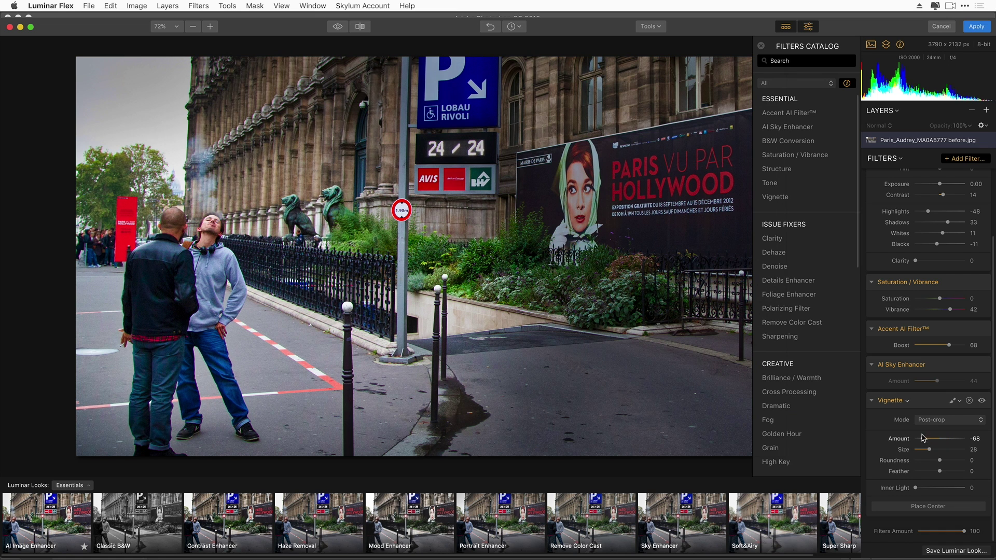
Apply the Luminar edits to the Paris photo and reopen the Luminar smart filter
left_click(980, 28)
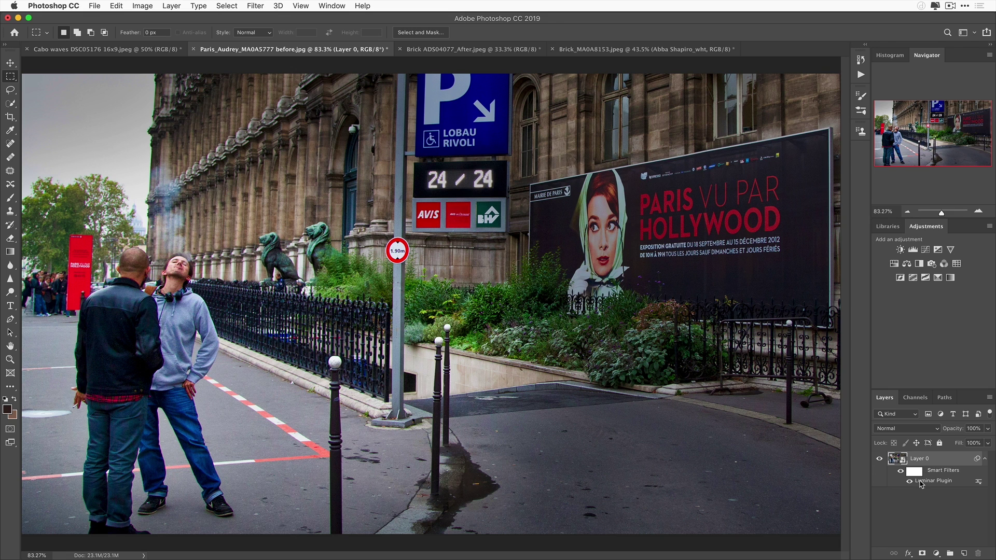
double_click(921, 484)
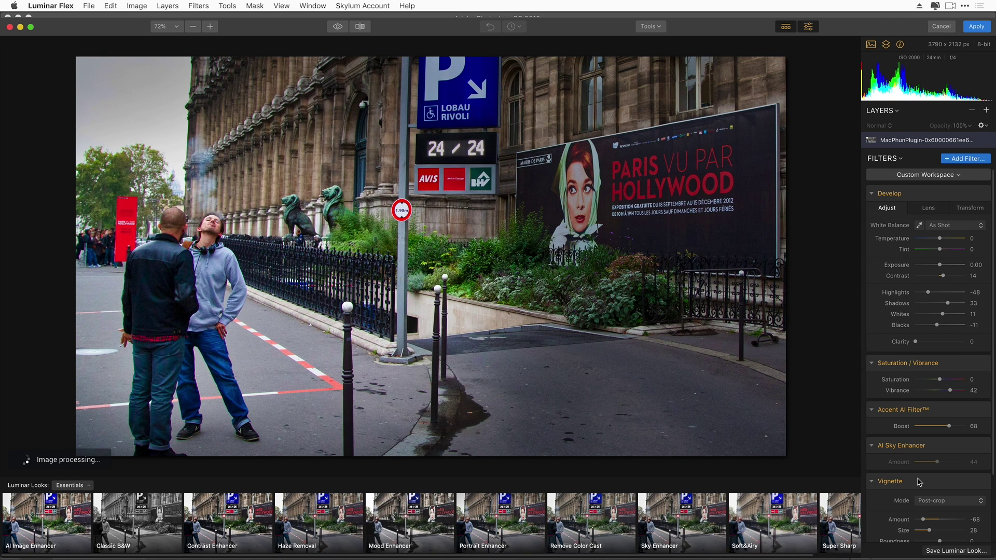
Centre the Vignette filter on the billboard woman's face in the street photo
scroll(943, 519, "down", 3)
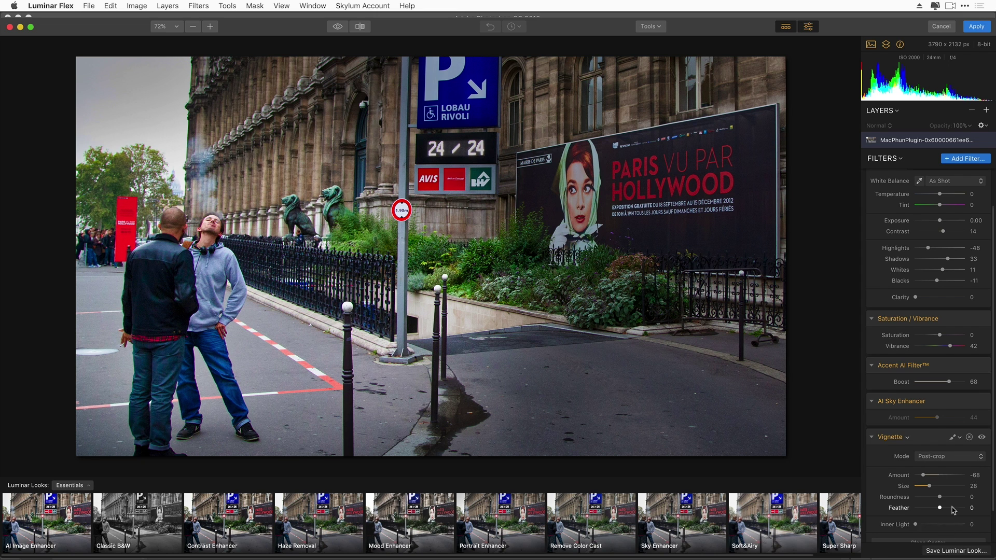
scroll(954, 511, "down", 2)
left_click(954, 516)
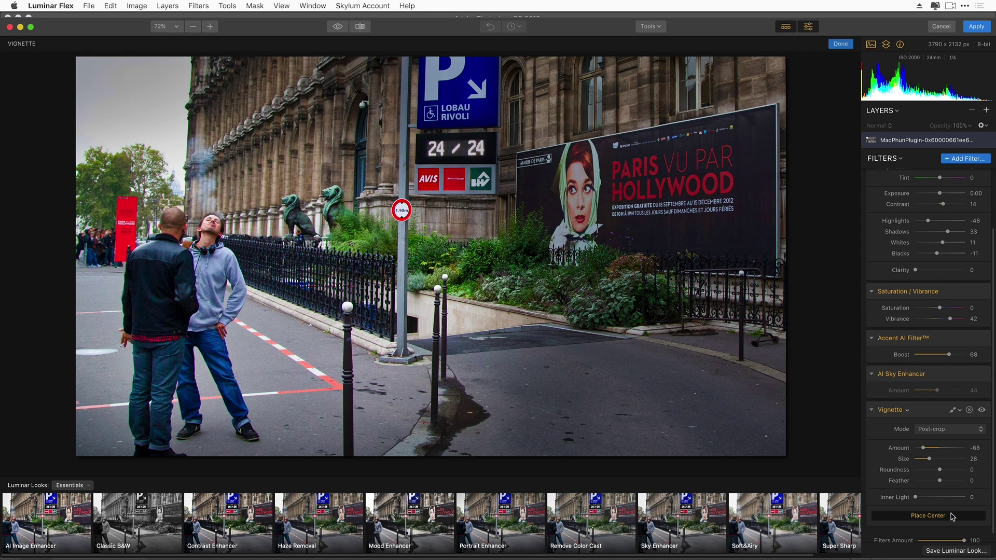
left_click(587, 203)
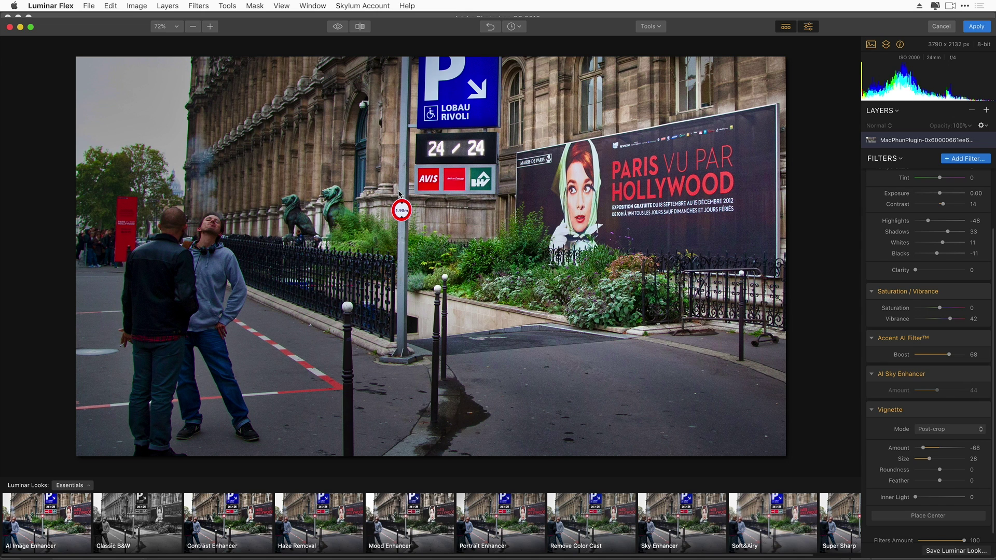
left_click(987, 110)
Add a new adjustment layer carrying the Classic B&W look at amount 100
left_click(974, 122)
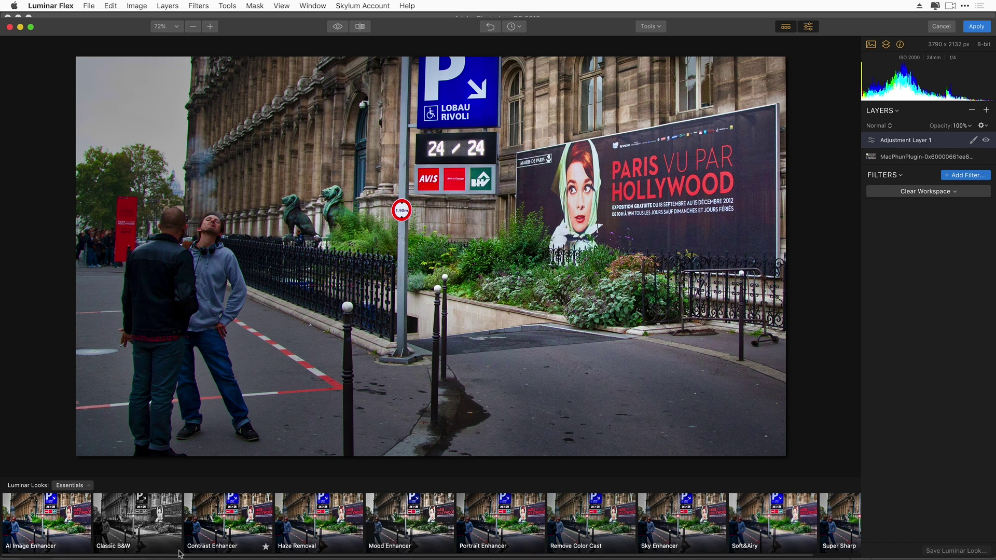
left_click(152, 534)
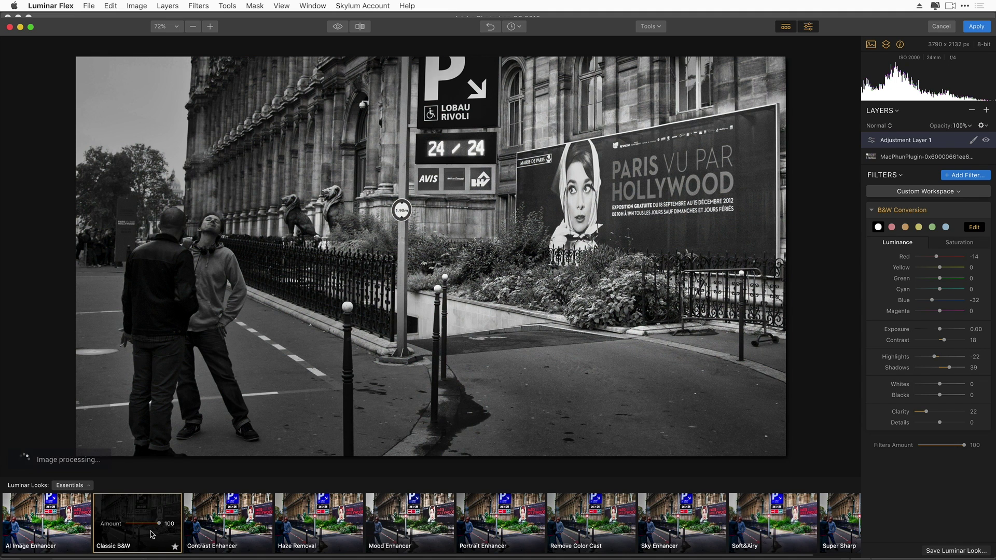
left_click_drag(162, 527, 141, 520)
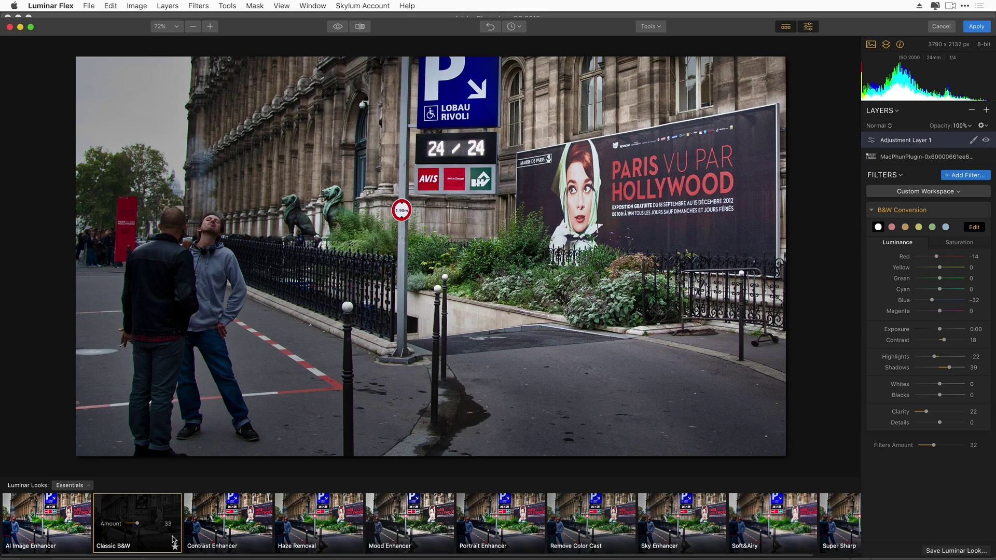
left_click_drag(139, 527, 186, 532)
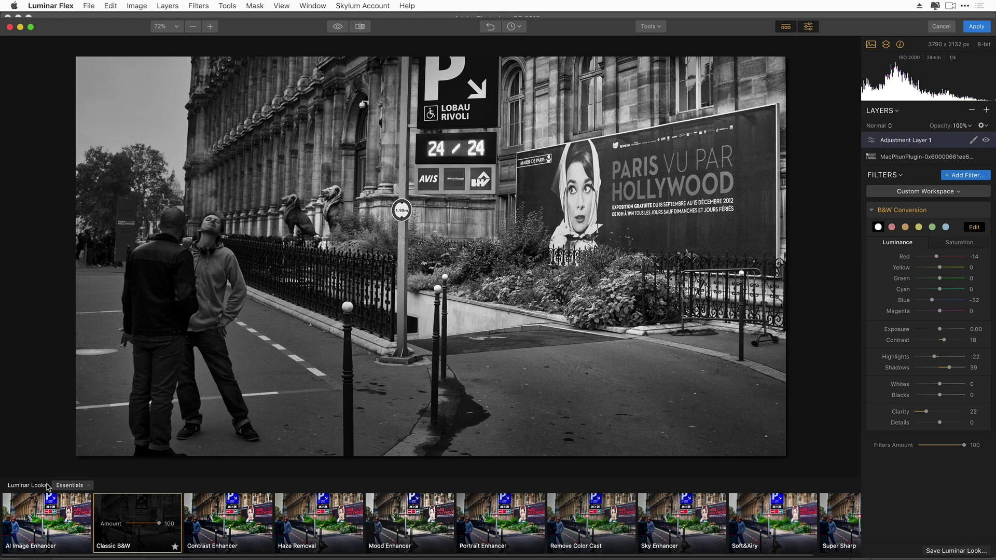
Apply the 60's B&W look from the Street looks collection
left_click(69, 487)
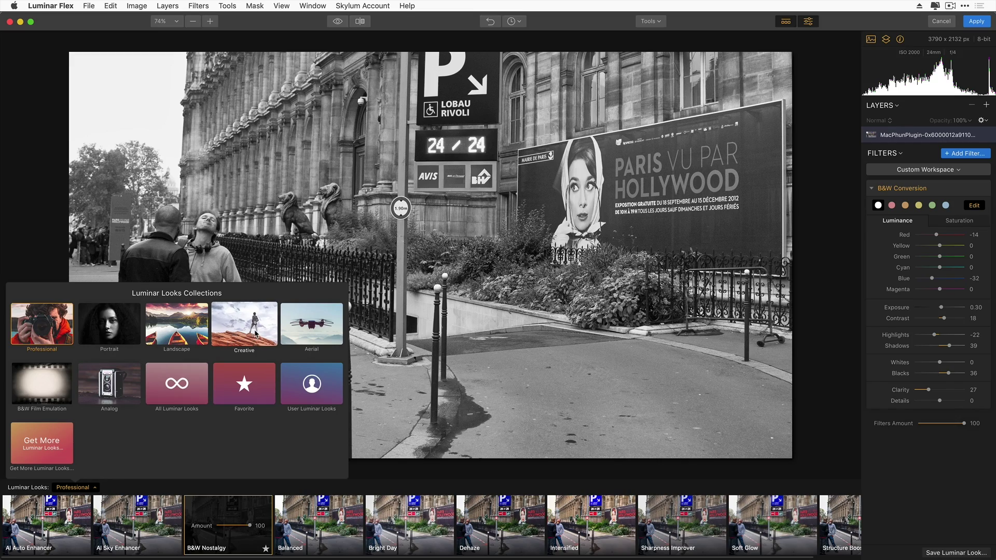
left_click(255, 334)
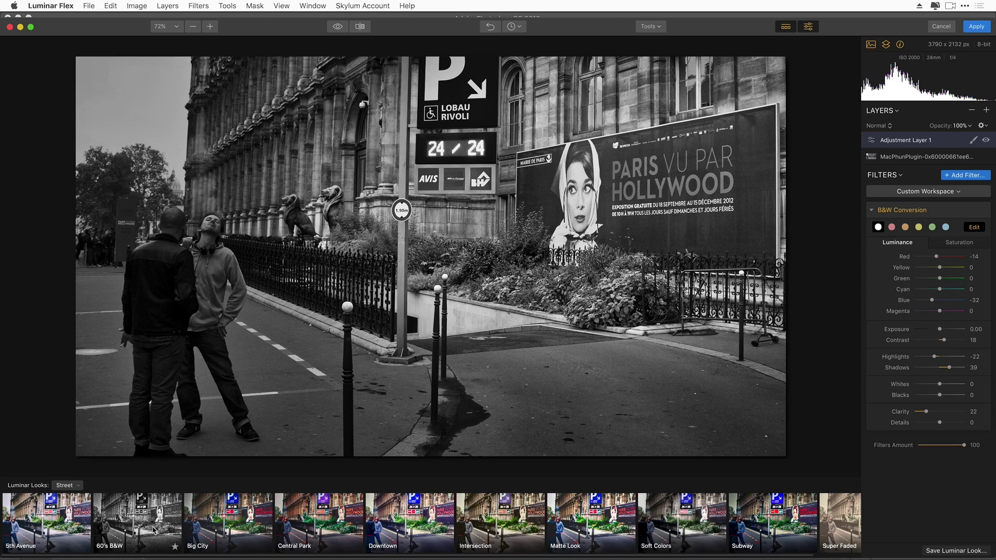
left_click(153, 529)
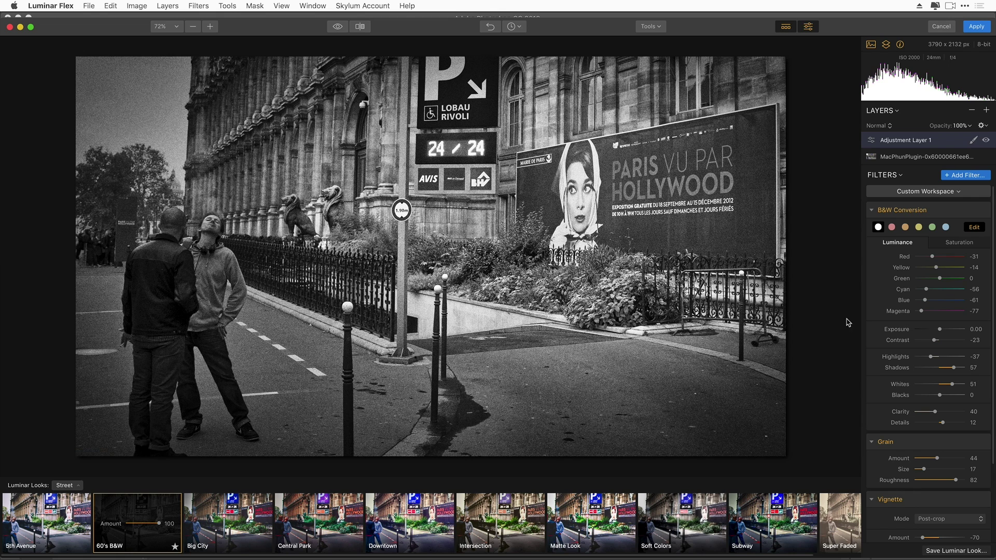
Set B&W Conversion Saturation Red to 73 and Grain Amount to 22, then apply the edit
left_click(961, 244)
left_click_drag(916, 256, 937, 253)
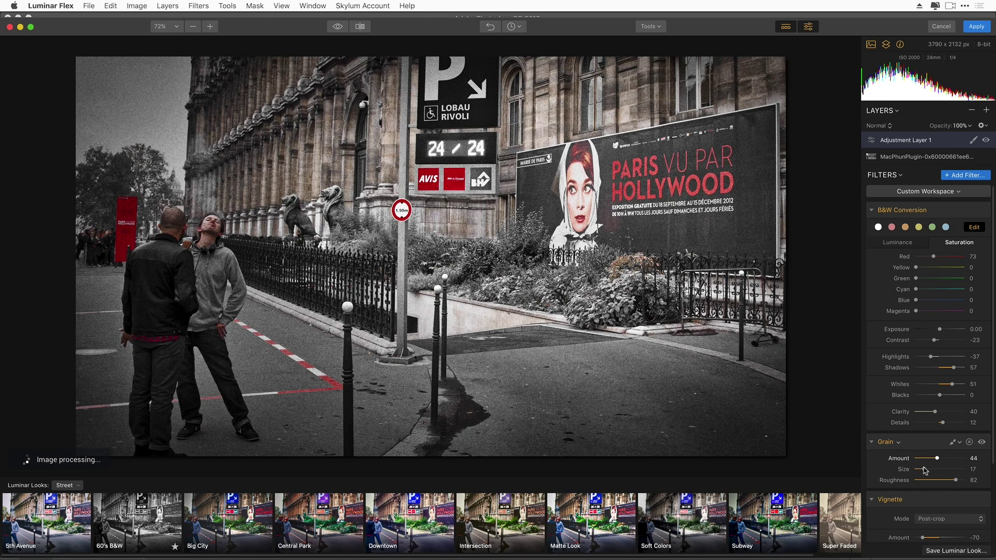
left_click_drag(932, 462, 919, 466)
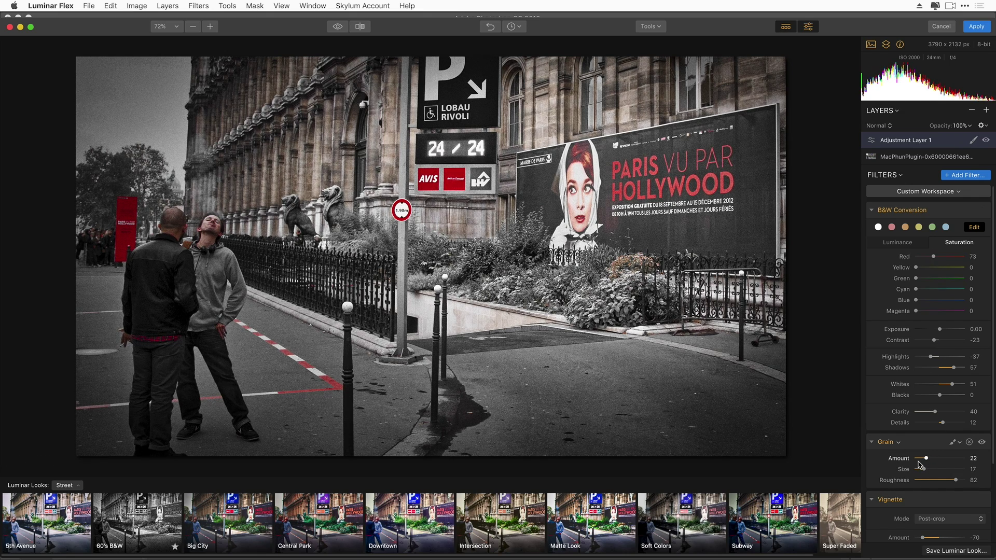
left_click(987, 29)
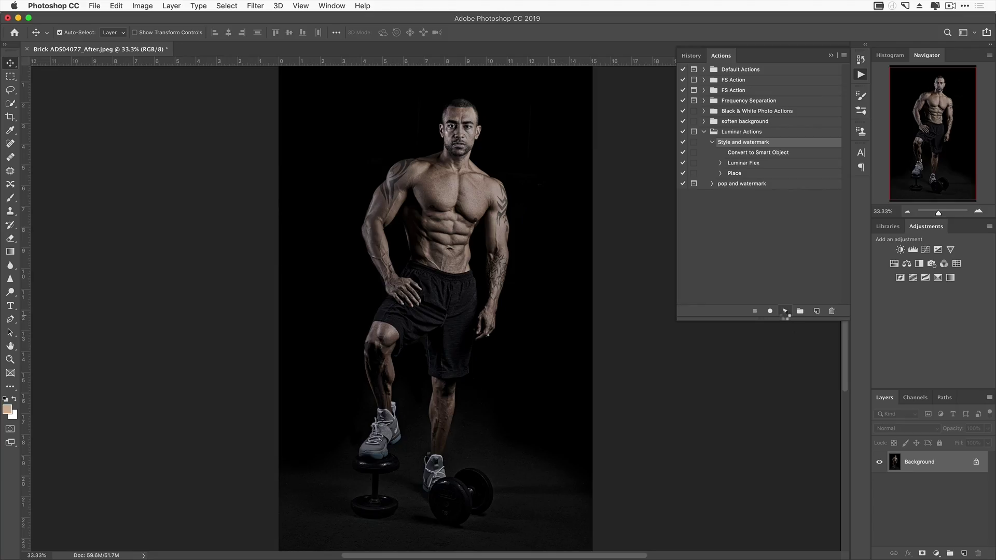
Run the Style and watermark action on the dumbbell photo and the close-up fitness portrait
left_click(785, 311)
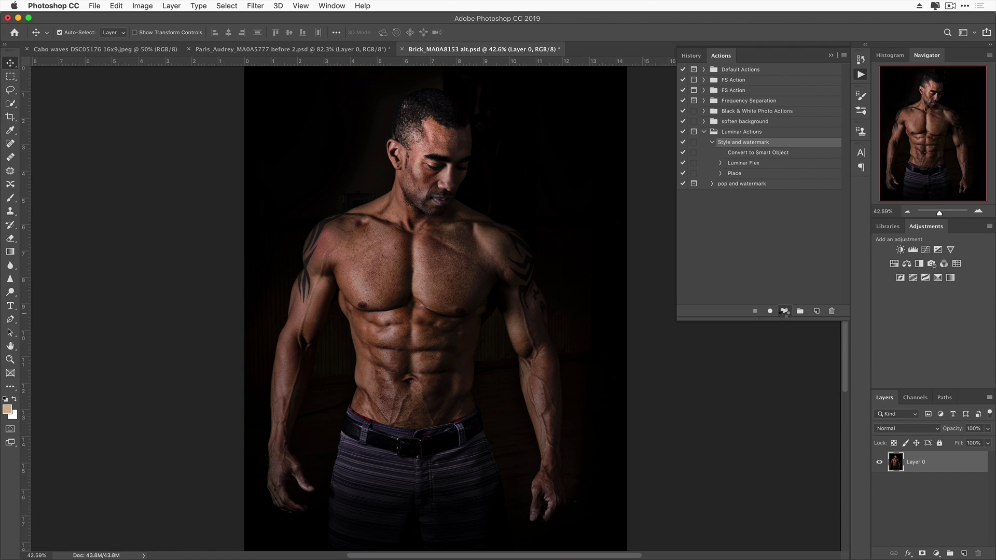
left_click(784, 311)
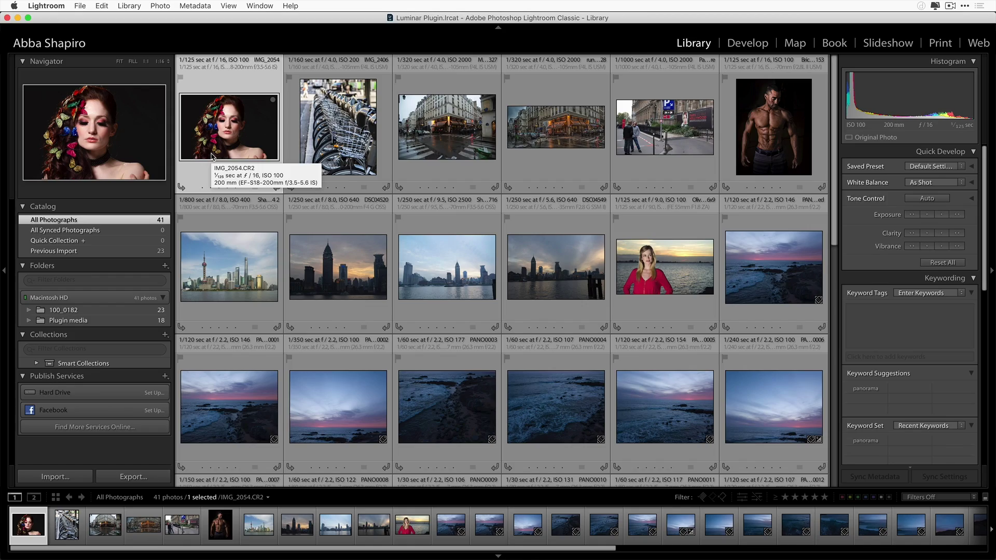
Open the butterfly portrait IMG_2054 in the Develop module
left_click(746, 43)
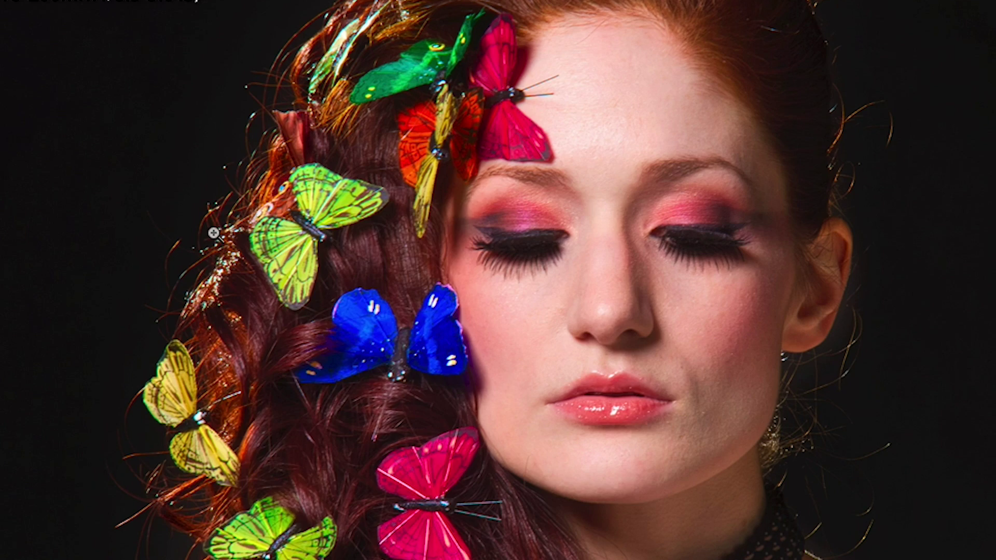
Edit a copy of the butterfly portrait in Luminar Flex and apply the Dreamy Portrait look
right_click(213, 236)
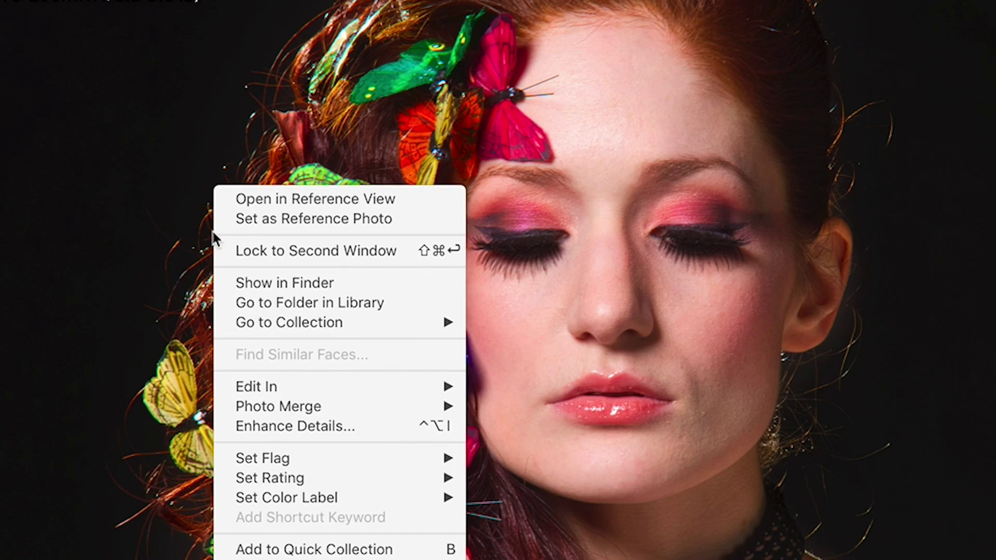
mouse_move(282, 389)
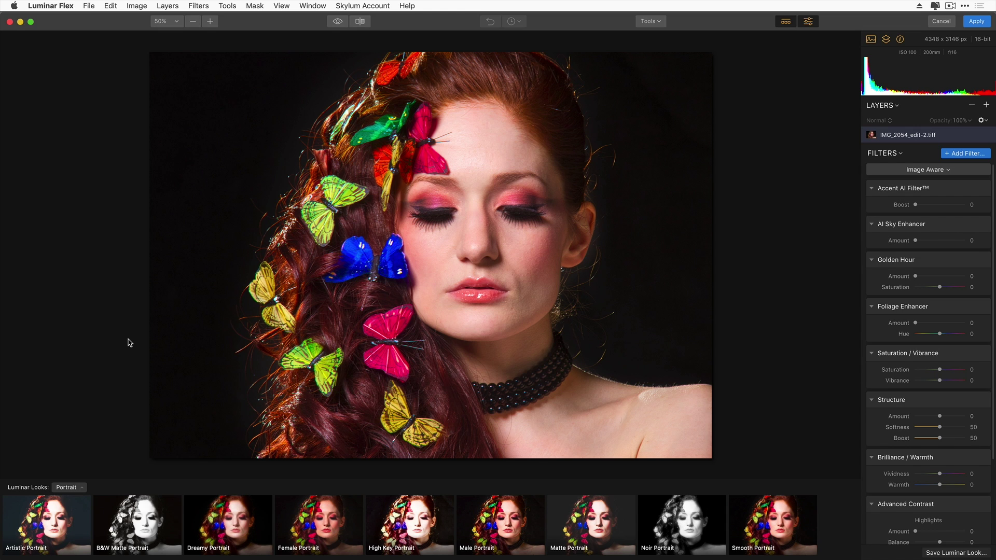
left_click(247, 549)
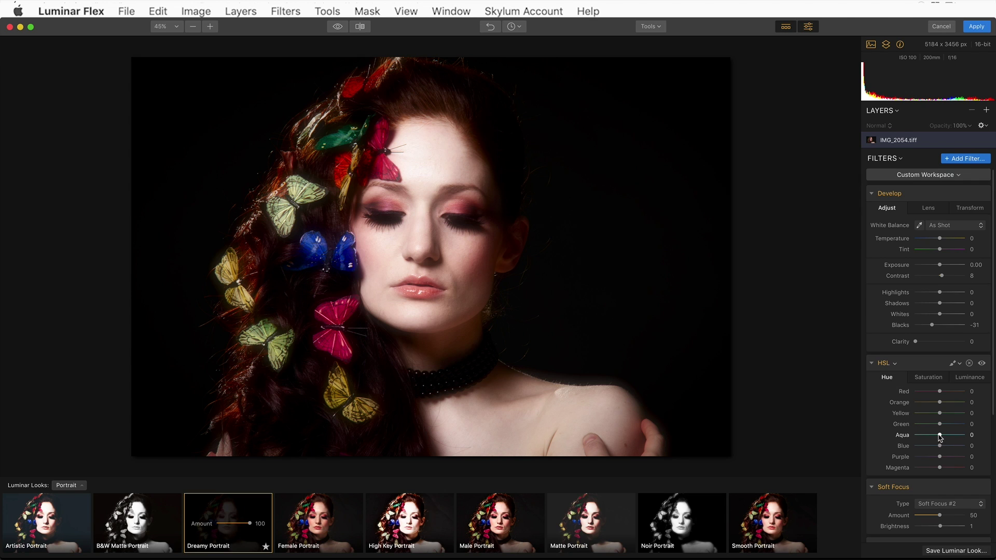
Shift the blue butterfly's hue toward purple with HSL Blue hue at 100
left_click_drag(941, 448, 928, 451)
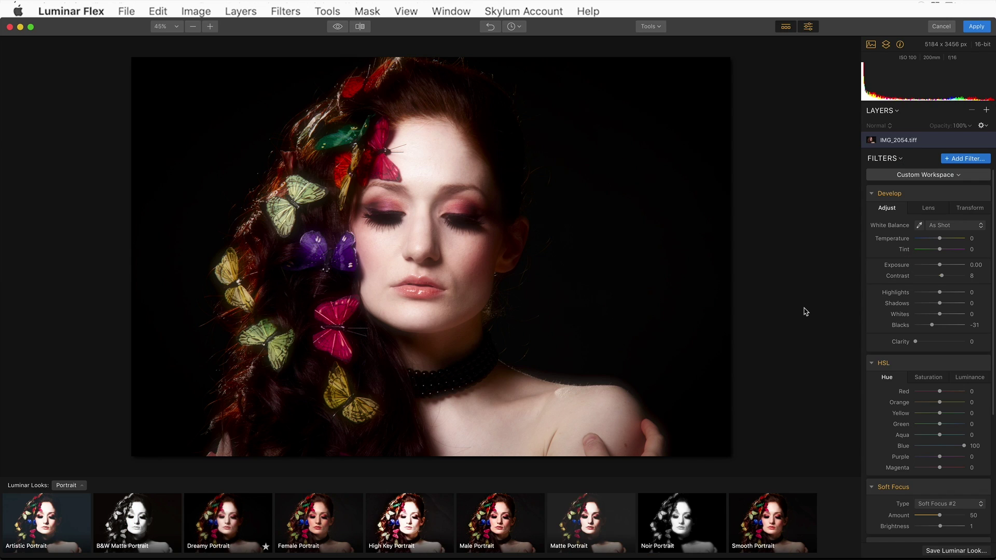
Add Adjustment Layer 1 to the portrait with a Sharpening filter
left_click(986, 110)
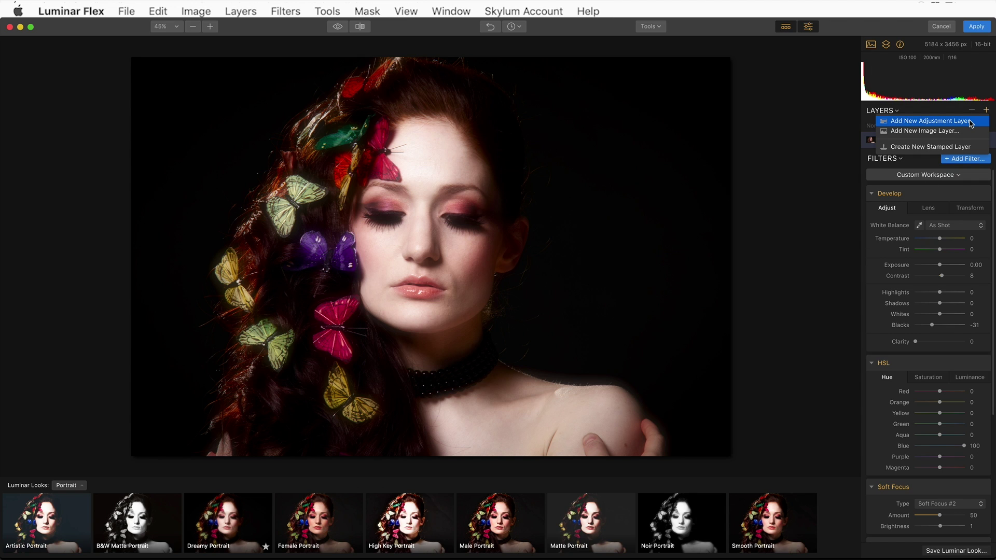
left_click(971, 123)
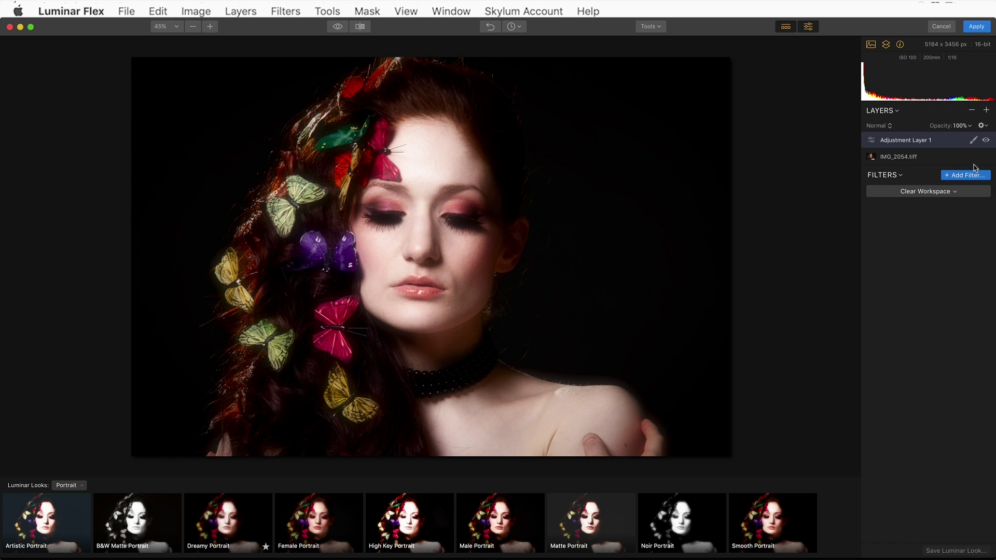
left_click(971, 176)
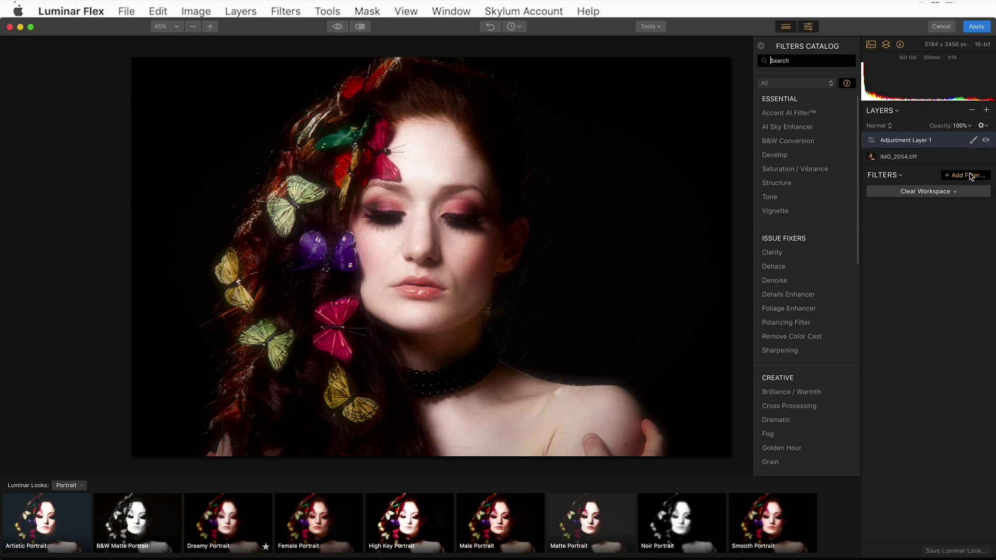
mouse_move(805, 340)
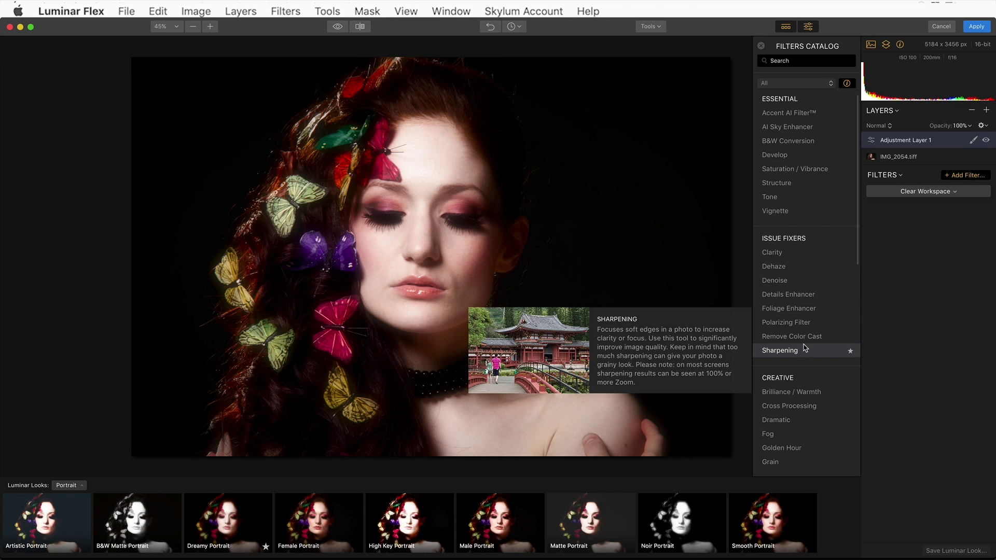
left_click(807, 350)
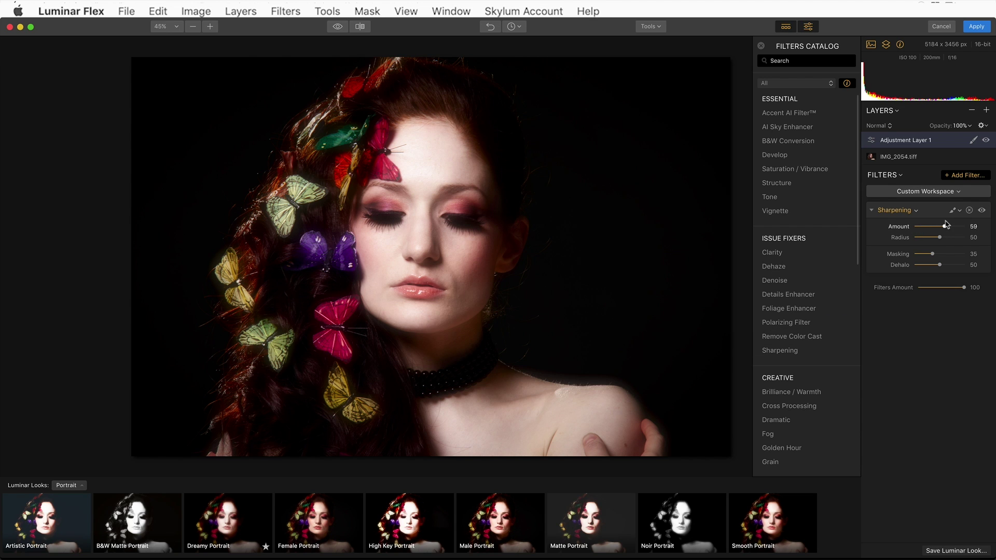
Add a Details Enhancer filter with Small 51 and Medium 56 to the adjustment layer
mouse_move(824, 305)
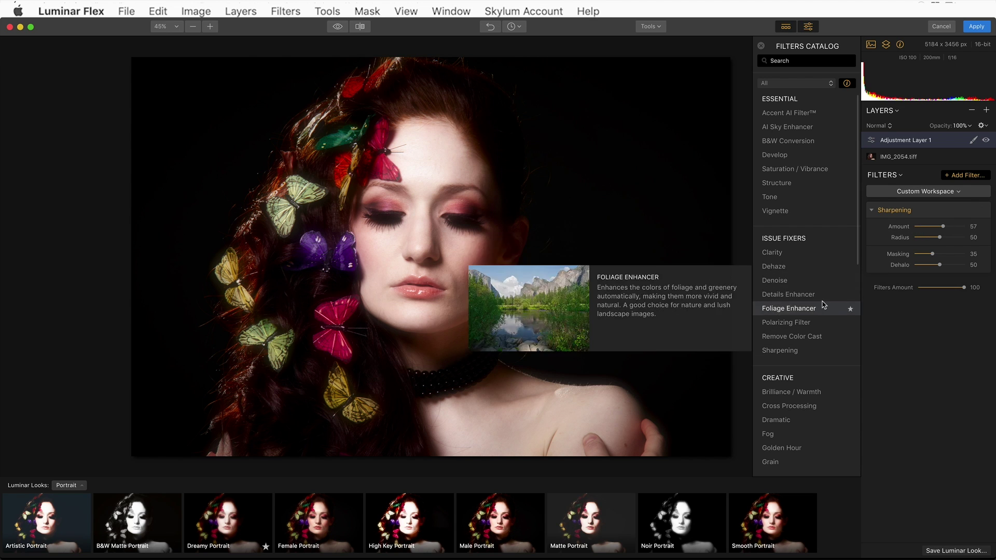
left_click(819, 294)
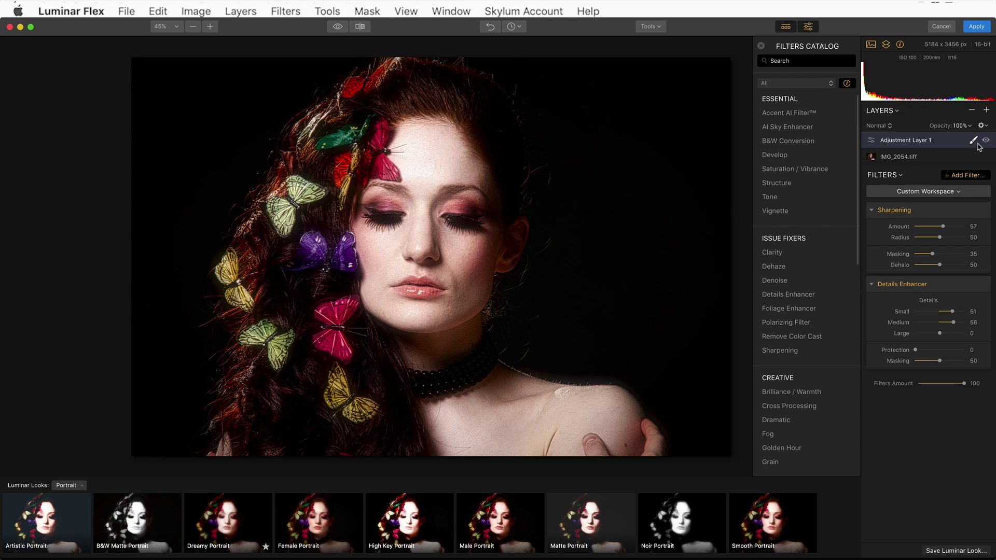
left_click(974, 142)
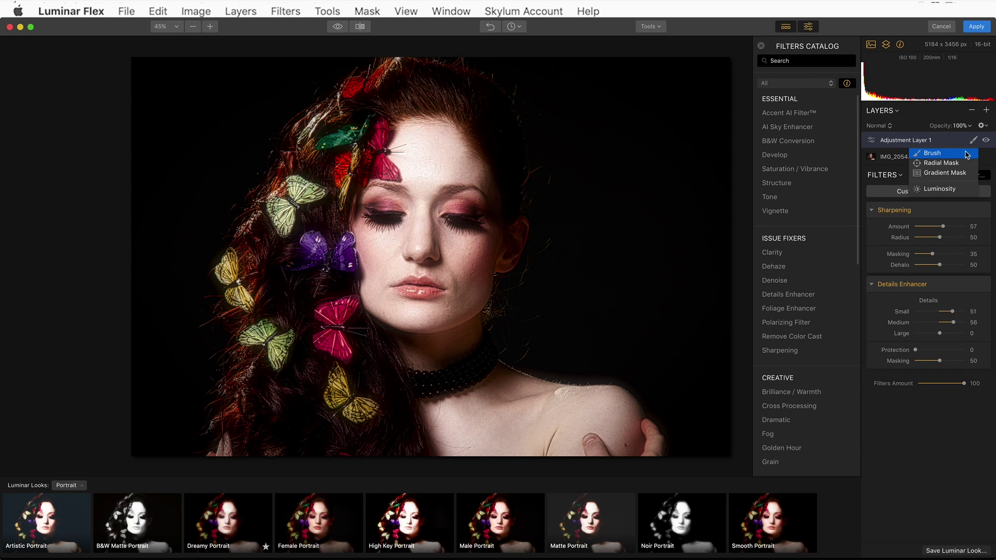
Brush-mask the layer's sharpening onto both eyes' lashes and finish mask painting
left_click(967, 153)
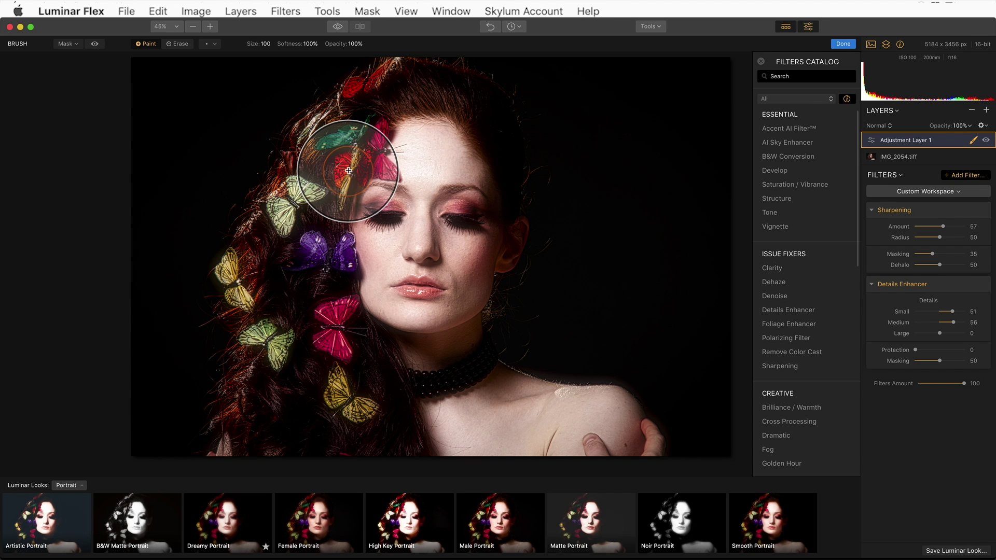
mouse_move(349, 171)
left_mouse_down()
mouse_move(323, 205)
mouse_move(312, 284)
mouse_move(286, 344)
mouse_move(271, 343)
mouse_move(337, 345)
mouse_move(374, 396)
mouse_move(370, 367)
mouse_move(320, 324)
mouse_move(318, 261)
mouse_move(336, 186)
mouse_move(371, 115)
mouse_move(436, 108)
mouse_move(500, 131)
mouse_move(501, 157)
mouse_move(444, 115)
mouse_move(359, 147)
mouse_move(279, 352)
mouse_move(296, 363)
mouse_move(350, 306)
mouse_move(374, 340)
mouse_move(379, 420)
mouse_move(372, 434)
mouse_move(311, 331)
mouse_move(316, 396)
left_mouse_up()
key("super+1")
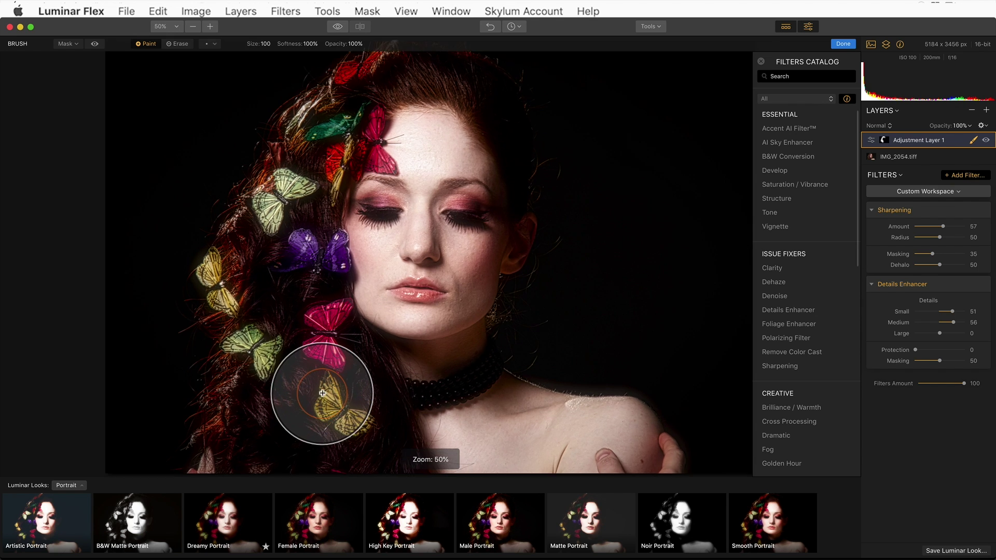
key("super+equal")
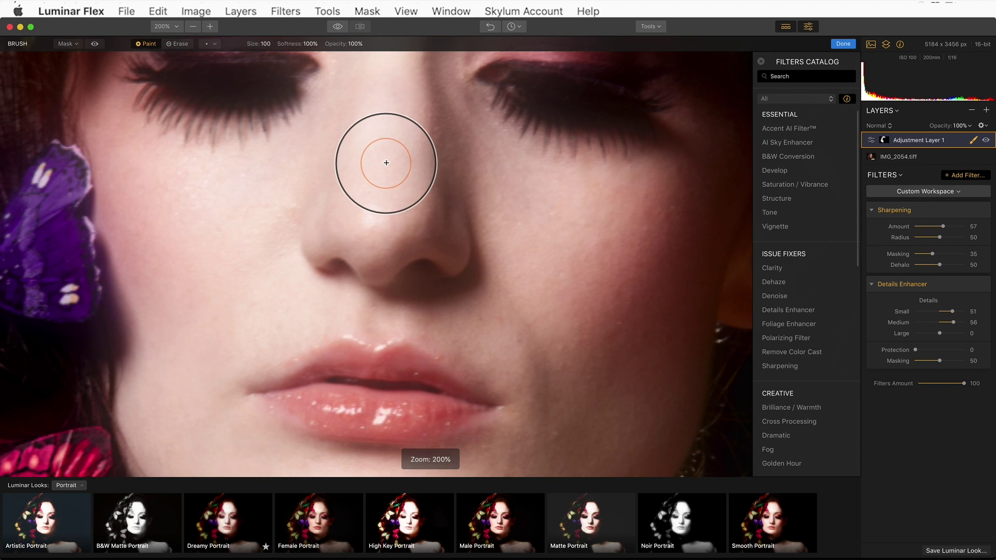
left_click_drag(375, 123, 325, 349)
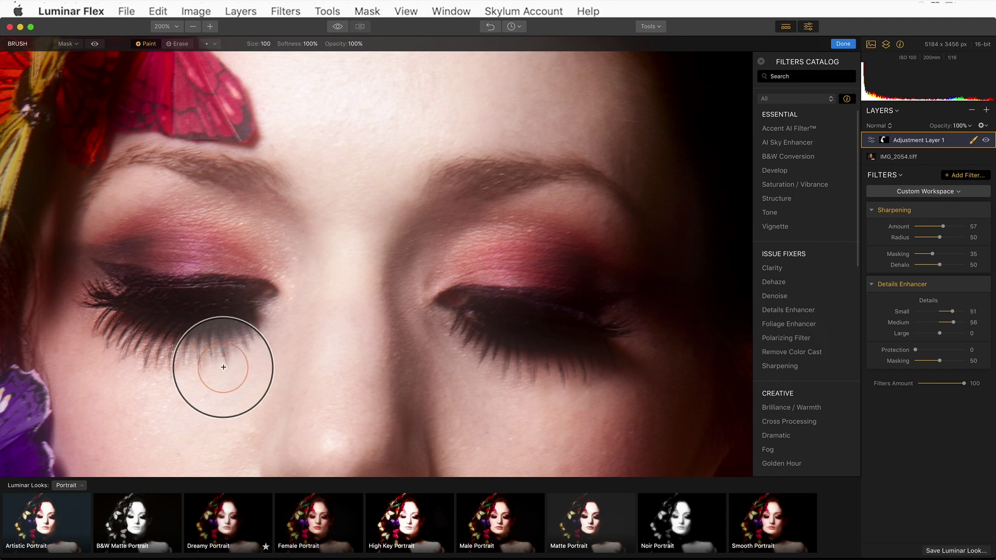
mouse_move(428, 354)
left_mouse_down()
mouse_move(489, 342)
mouse_move(552, 367)
mouse_move(600, 360)
mouse_move(469, 342)
mouse_move(600, 360)
mouse_move(496, 366)
left_mouse_up()
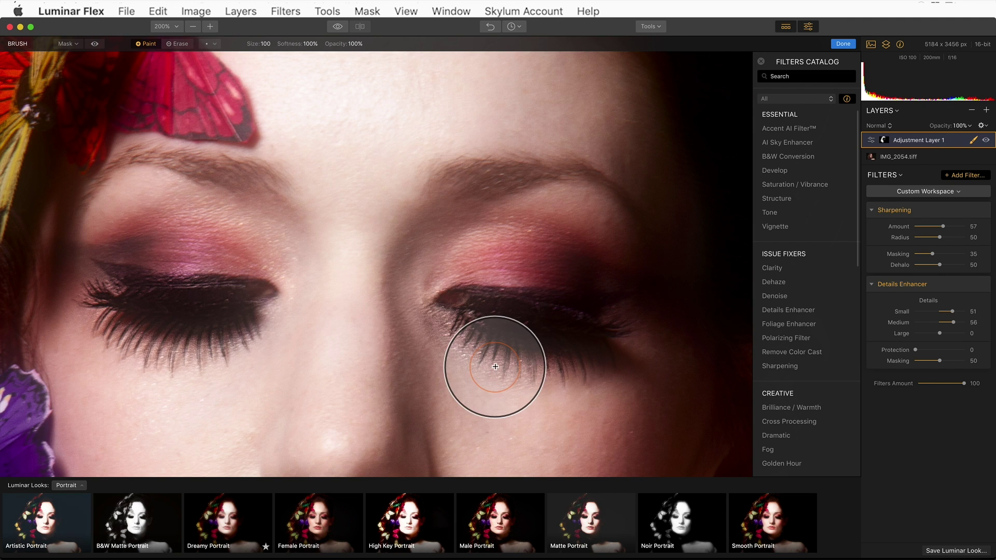
key("super+0")
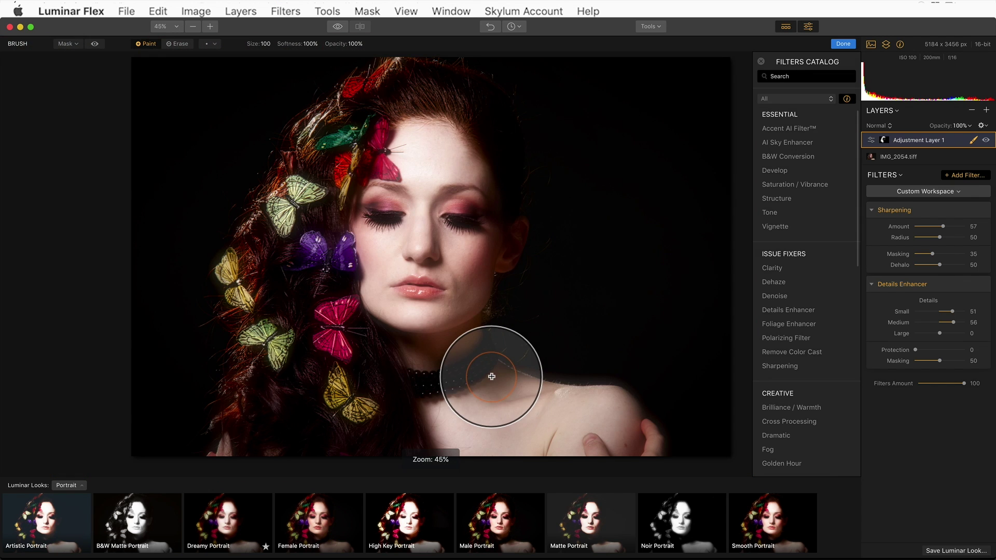
left_click(974, 140)
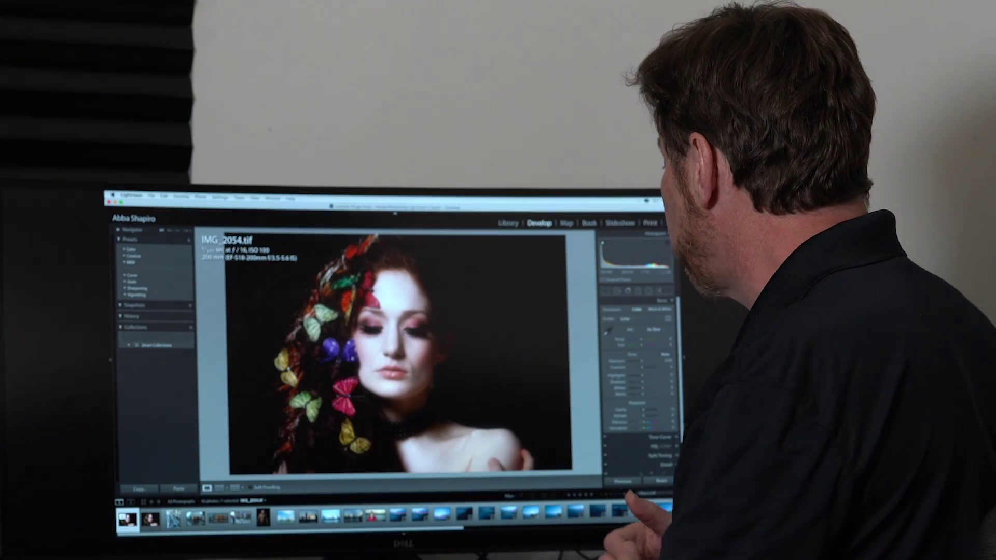
Switch from Develop to the Library grid to show the edited IMG_2054.tif beside the original
key("g")
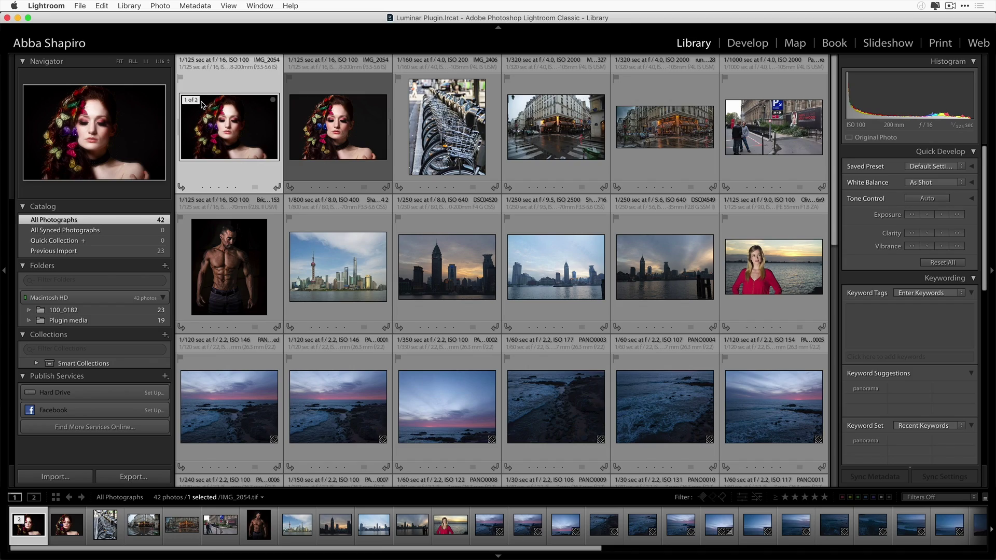
Open the PANO0021-Pano.dng panorama in Loupe view from the Library grid
scroll(549, 391, "down", 10)
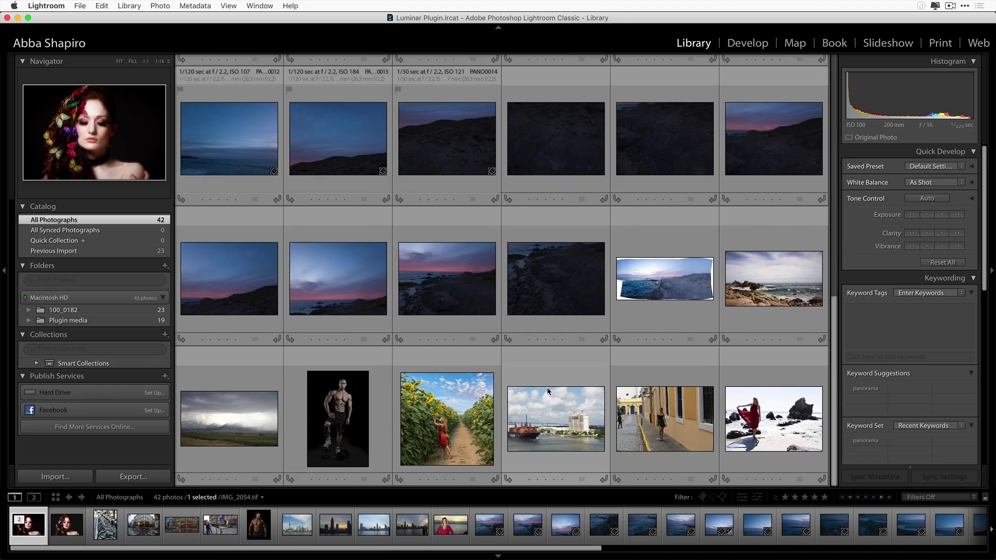
scroll(546, 390, "up", 10)
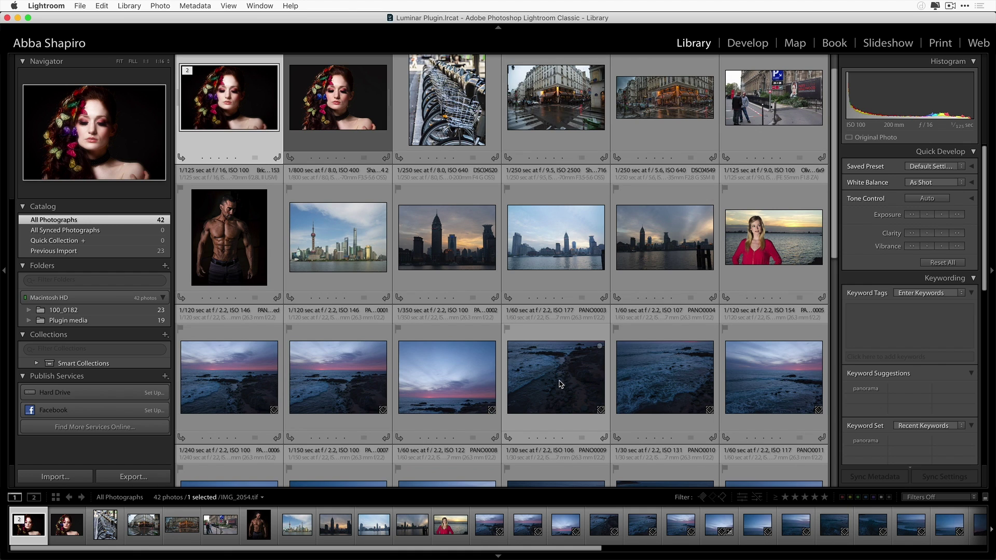
scroll(558, 384, "down", 10)
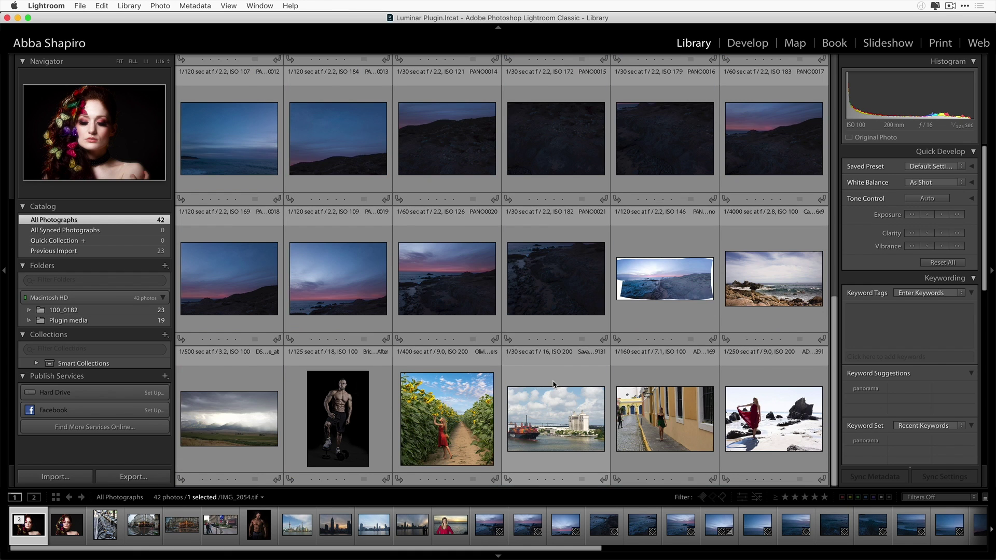
left_click(666, 303)
double_click(663, 292)
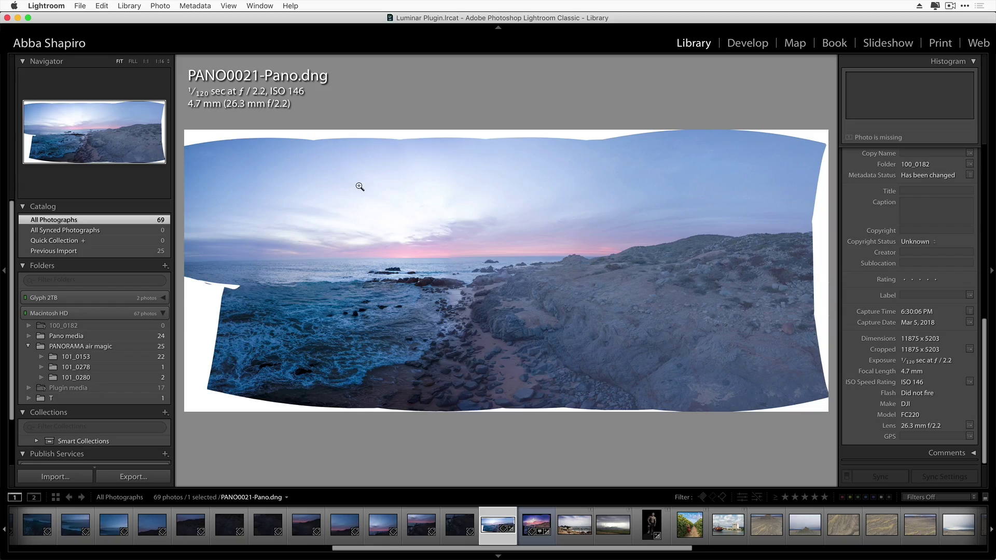
Send PANO0021-Pano.dng to Luminar Flex via File > Plug-in Extras > Transfer to Luminar Flex
right_click(359, 188)
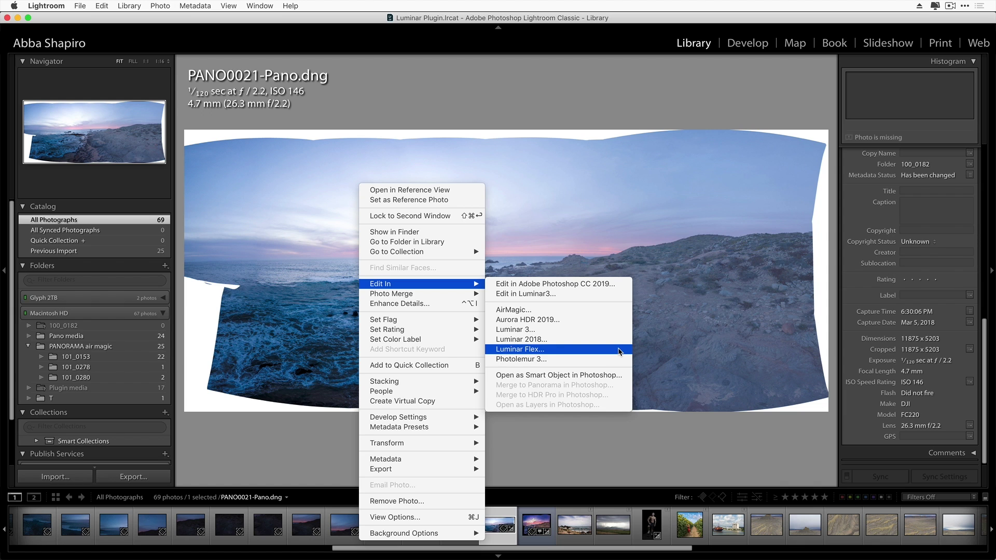
left_click(620, 351)
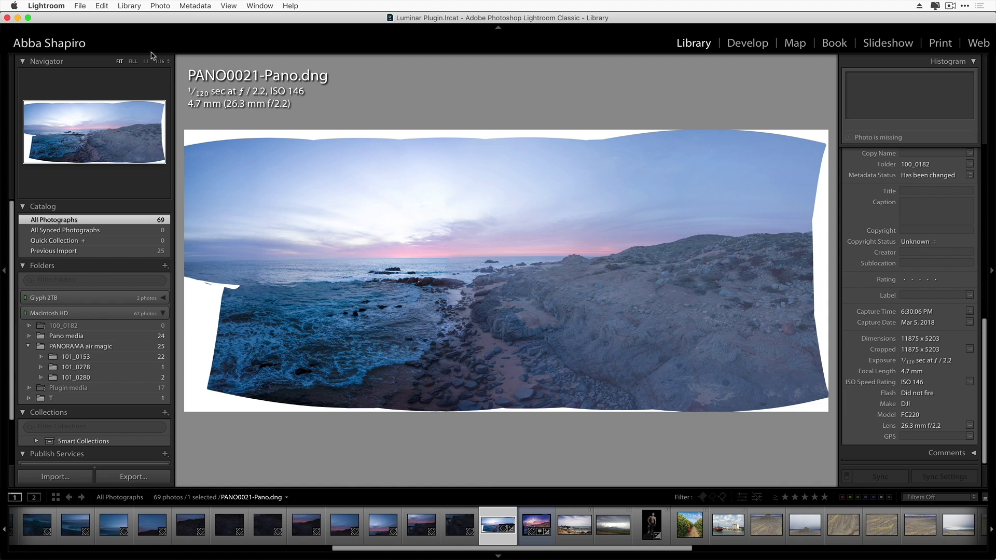
left_click(82, 5)
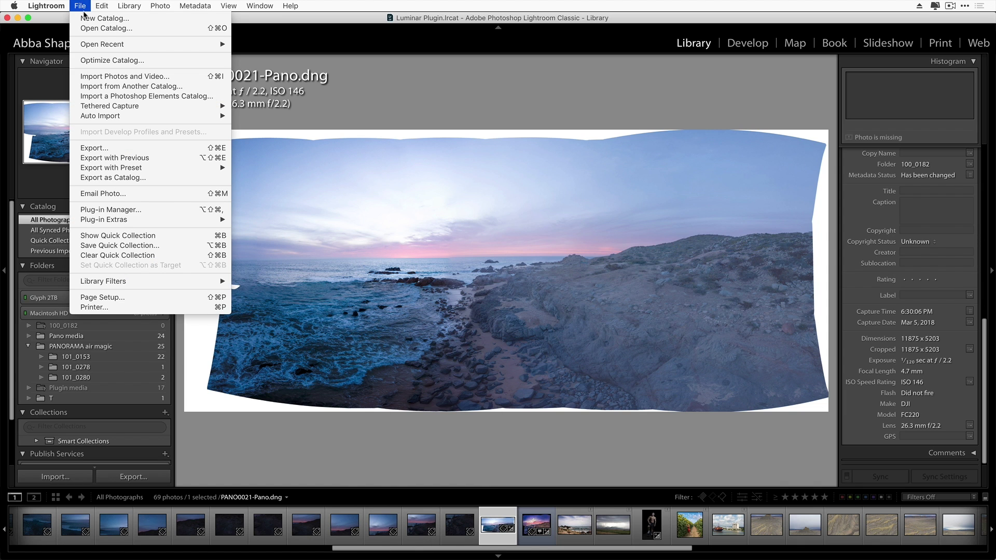
mouse_move(108, 220)
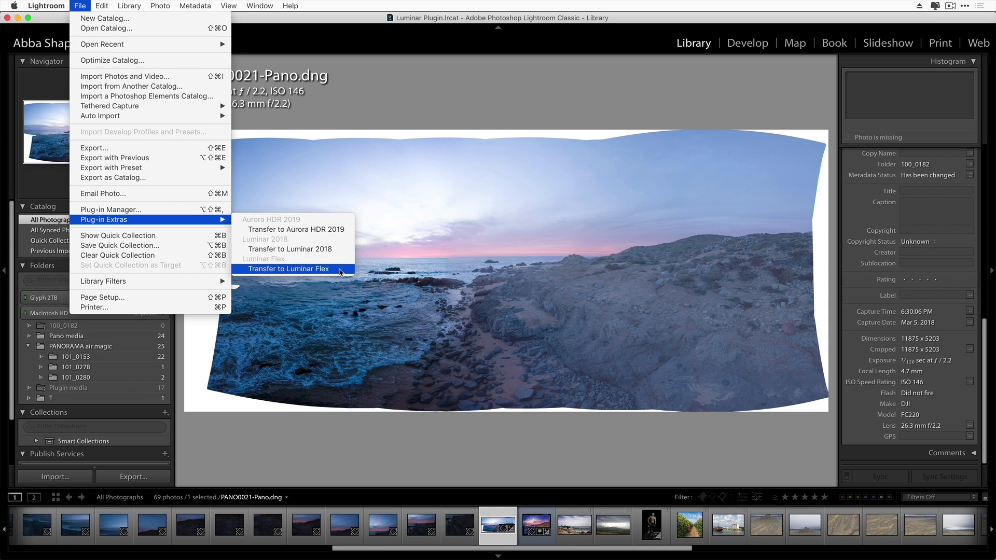
left_click(341, 269)
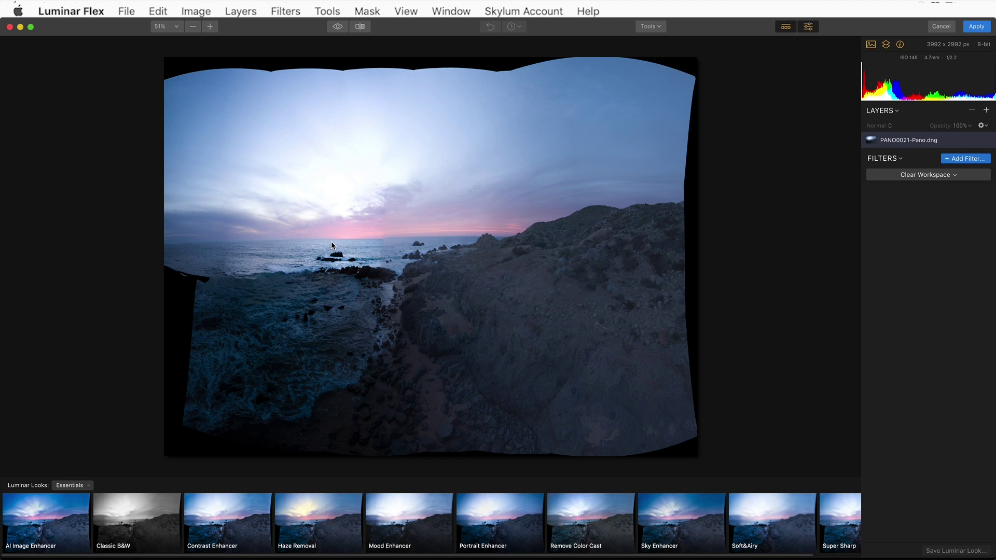
Apply the AI Image Enhancer look, set Temperature 8367, and duplicate AI Sky Enhancer at 100
left_click(32, 534)
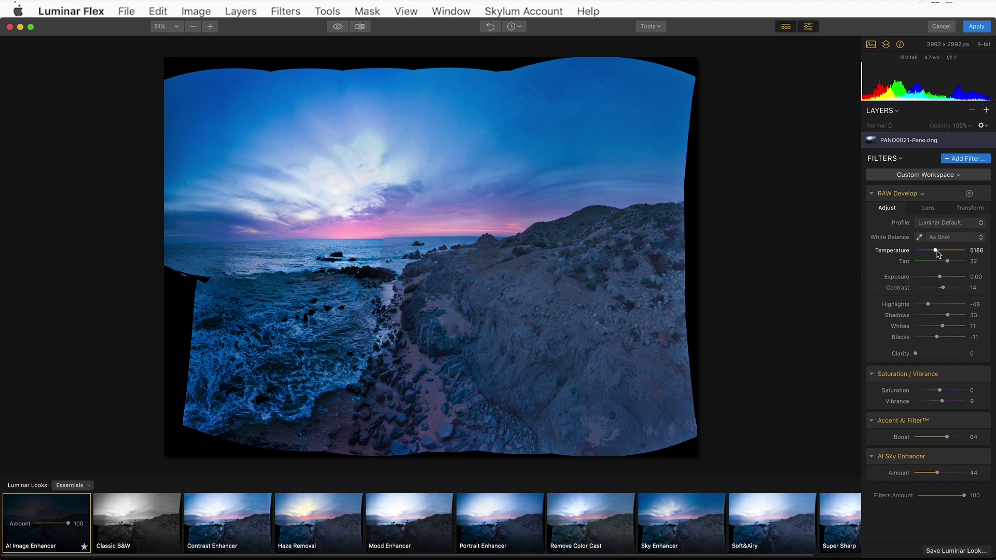
left_click_drag(938, 252, 949, 253)
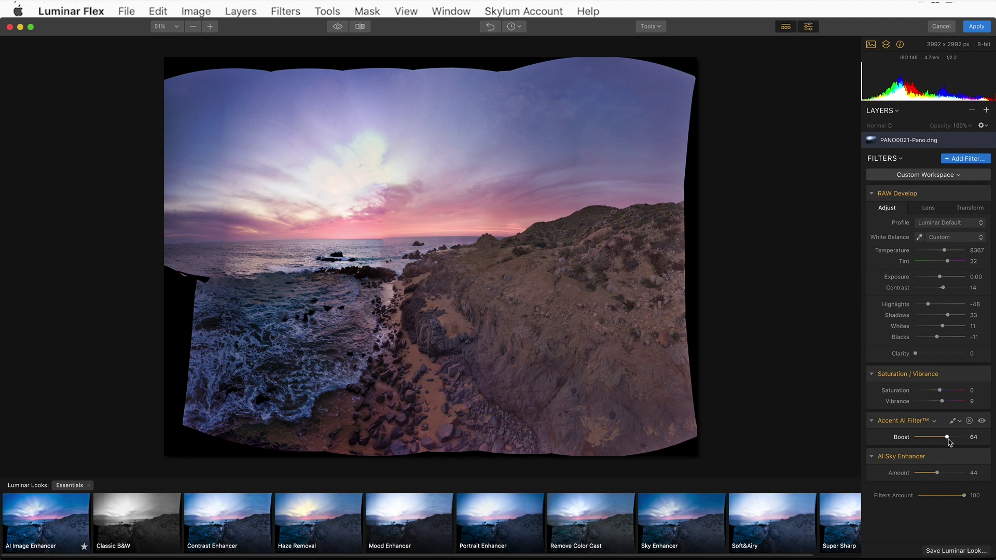
left_click_drag(938, 474, 965, 474)
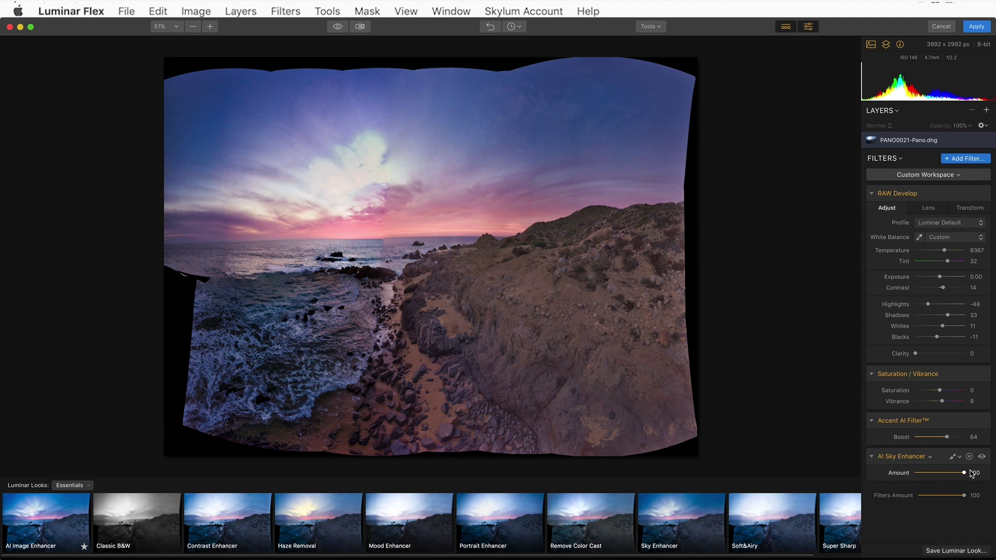
left_click(930, 457)
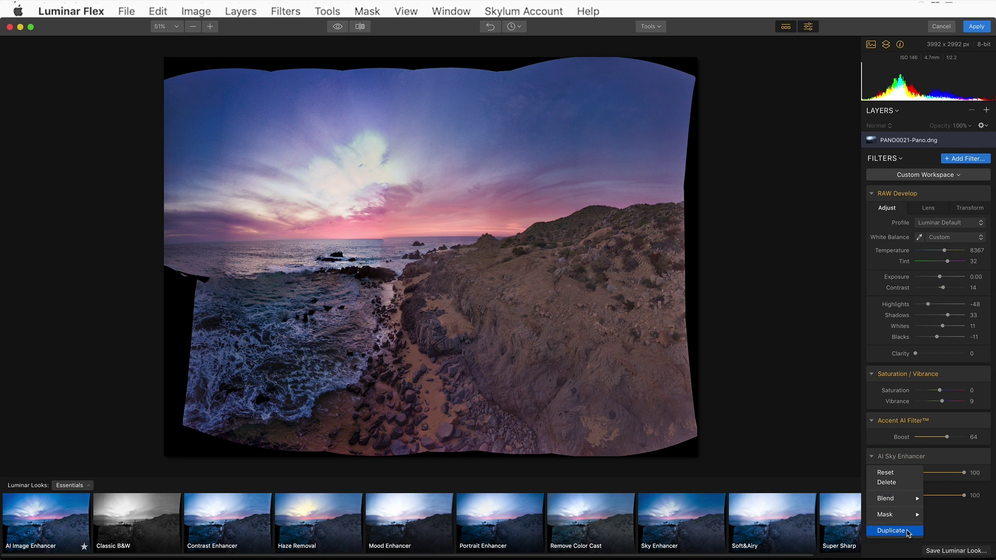
left_click(910, 530)
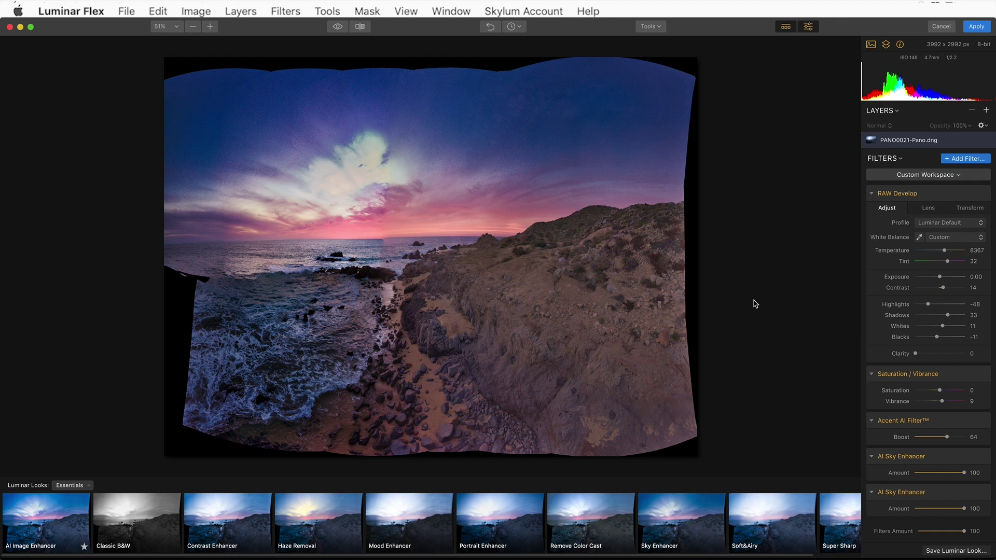
Add Details Enhancer at Small 48, Medium 51, Large 45 and choose Gradient Mask
left_click(968, 159)
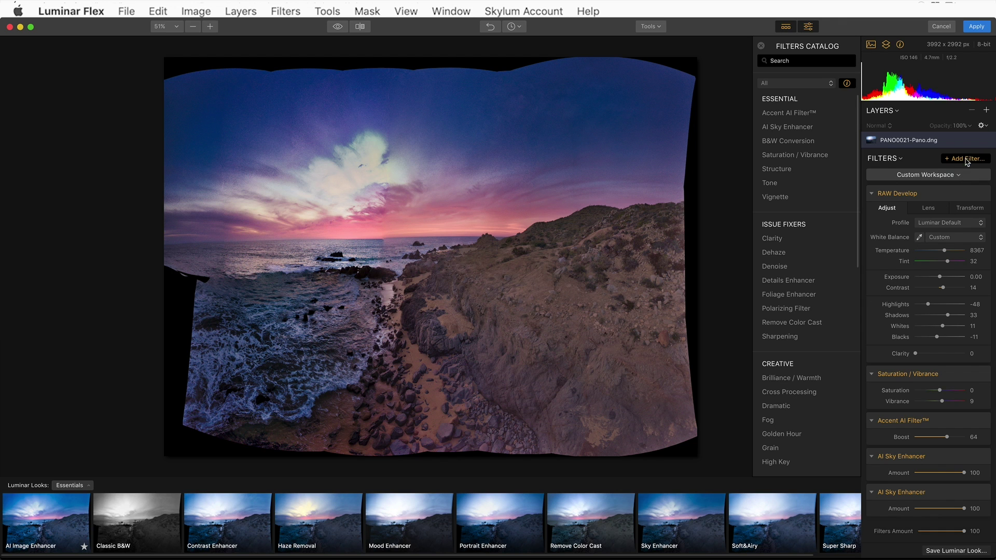
left_click(806, 283)
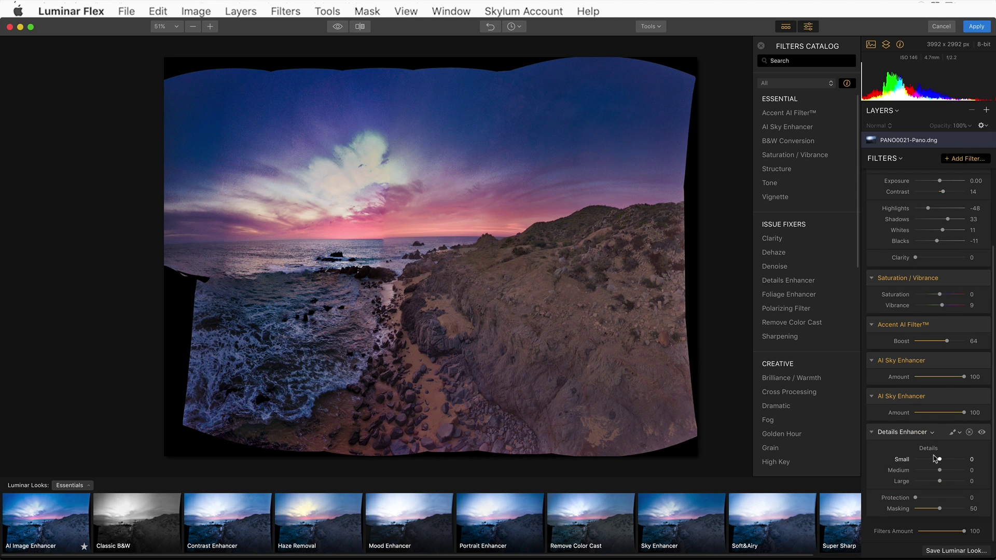
left_click_drag(946, 459, 952, 460)
left_click_drag(953, 480, 951, 480)
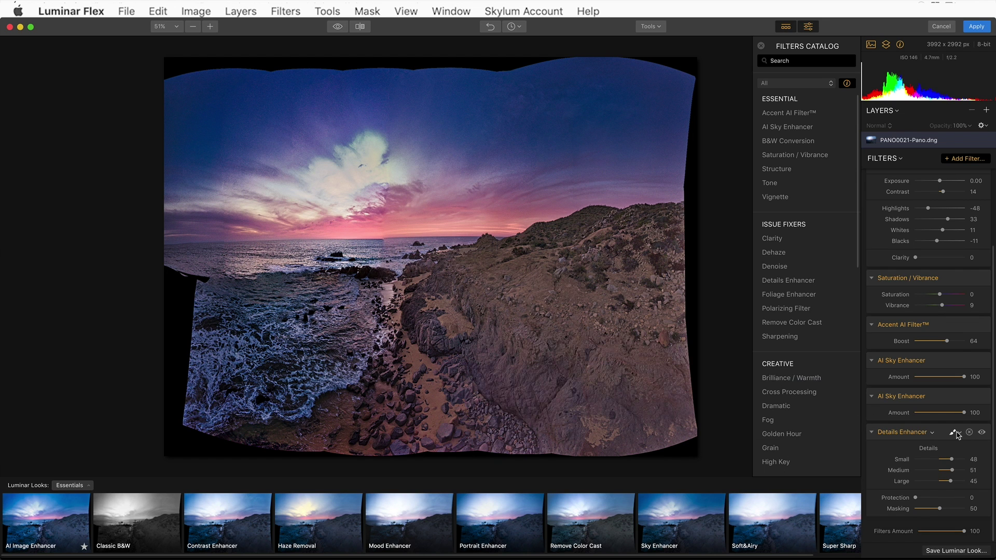
left_click(956, 432)
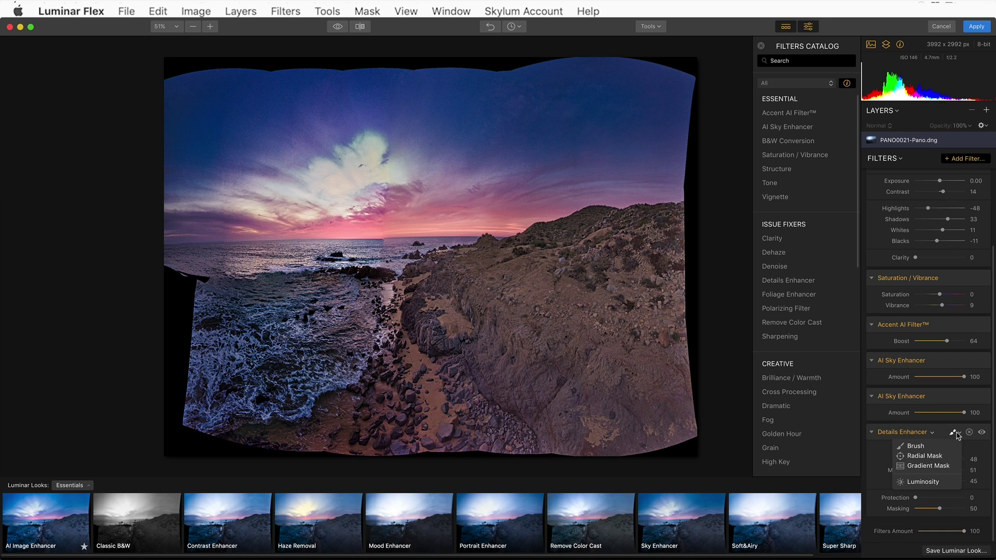
left_click(931, 466)
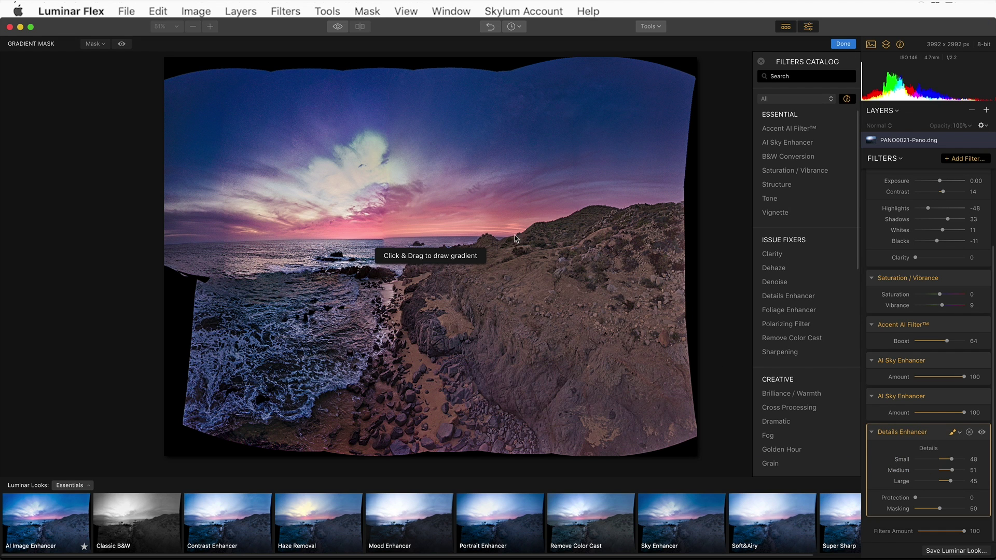
Draw and angle a gradient mask across the horizon for the Details Enhancer
left_click_drag(516, 239, 518, 264)
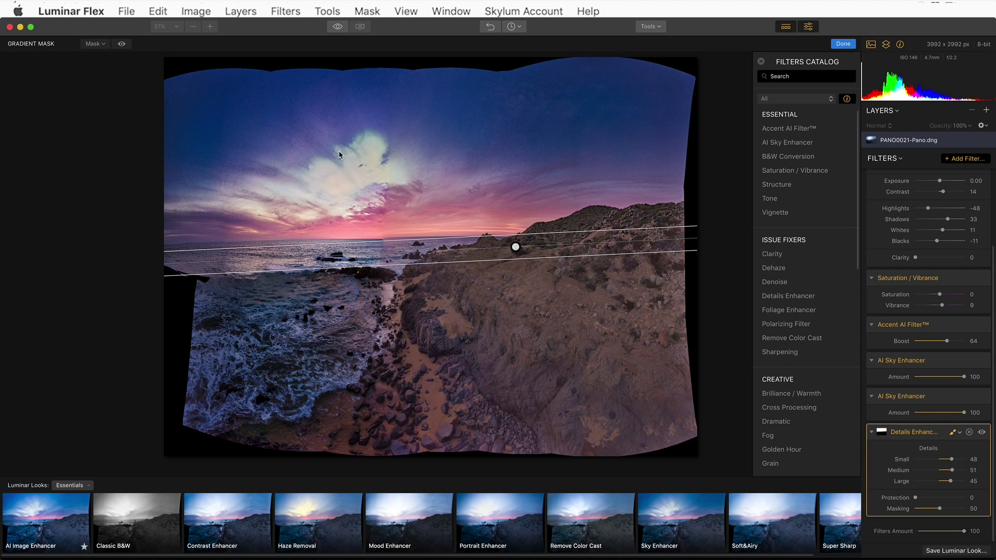
left_click_drag(499, 241, 497, 231)
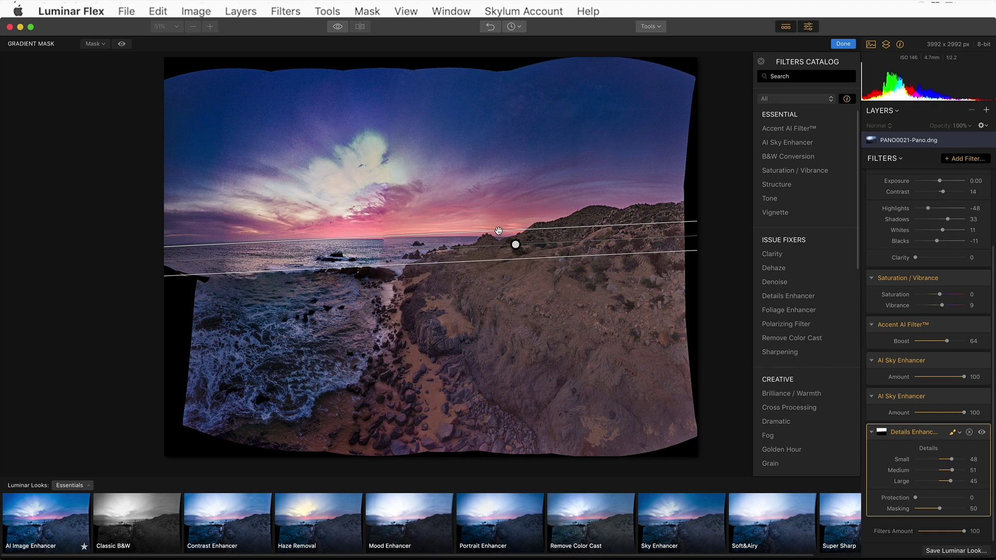
left_click(954, 432)
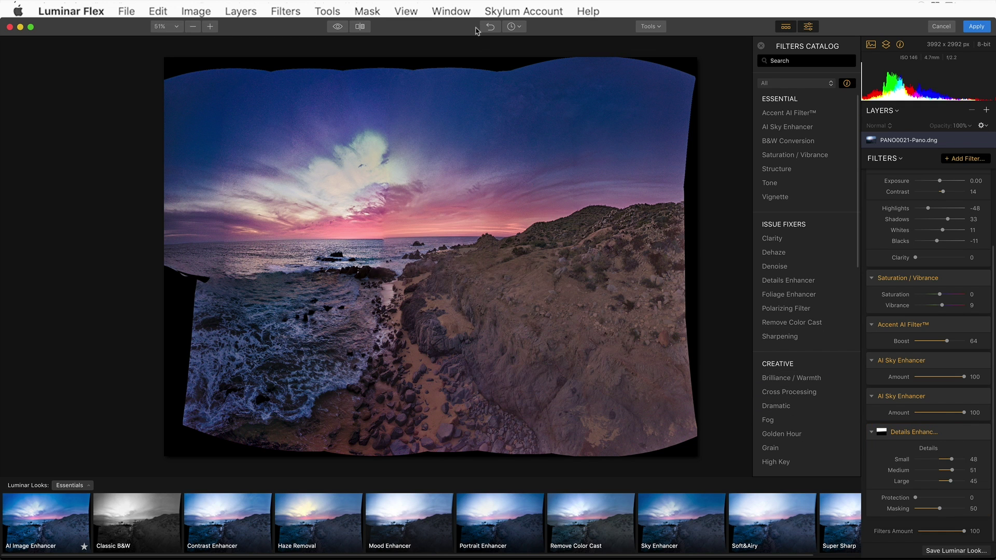
Compare the edit in a Before/After split, then apply it back to Lightroom
left_click(361, 27)
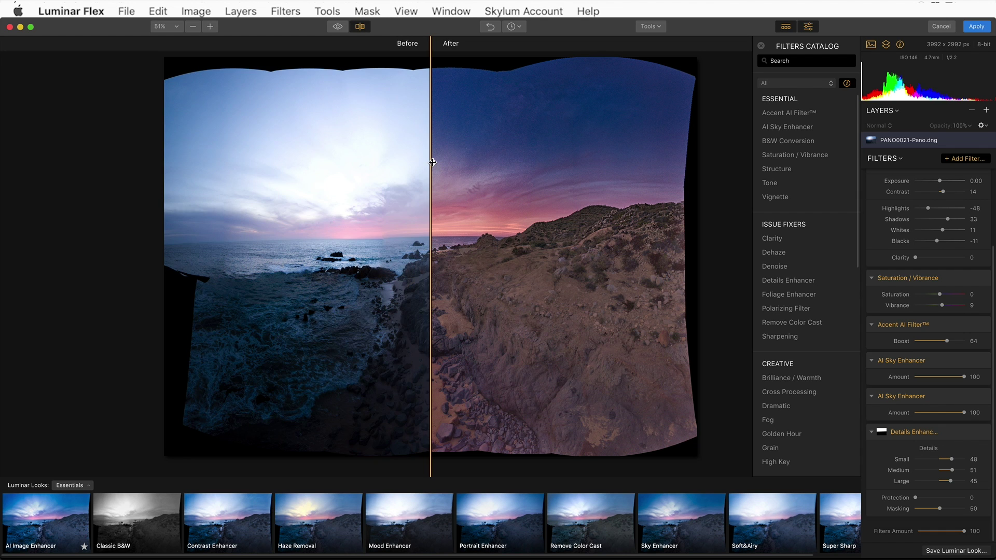
left_click_drag(433, 163, 290, 184)
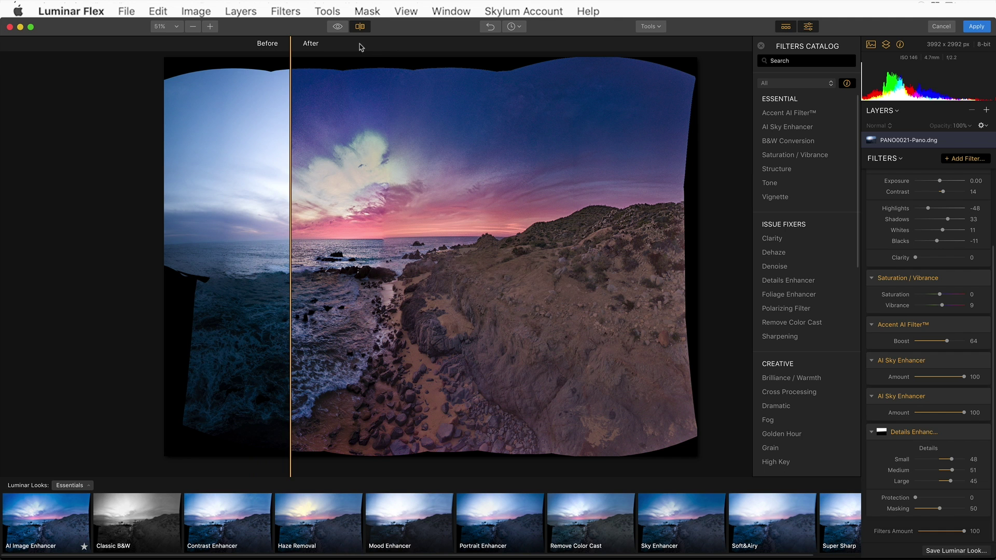
left_click(360, 27)
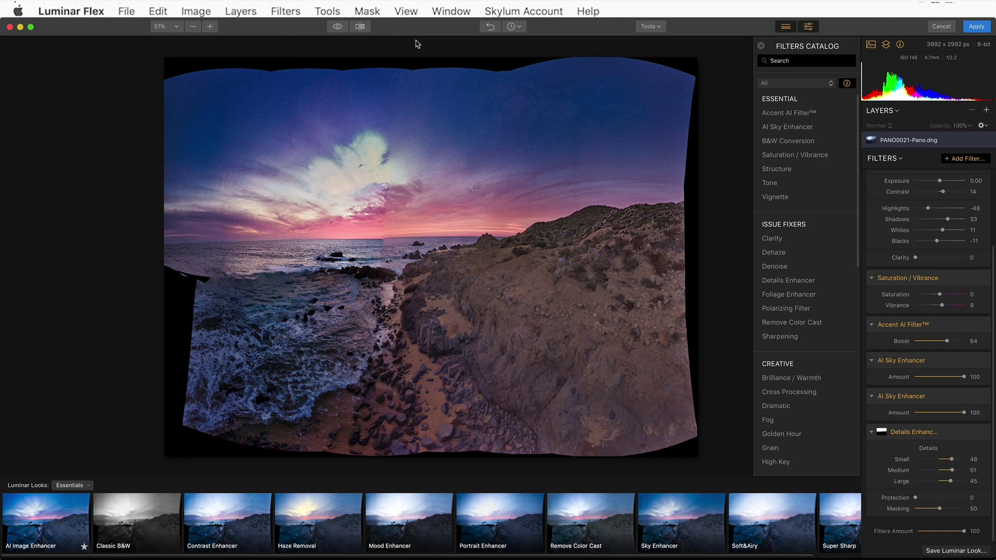
left_click(978, 27)
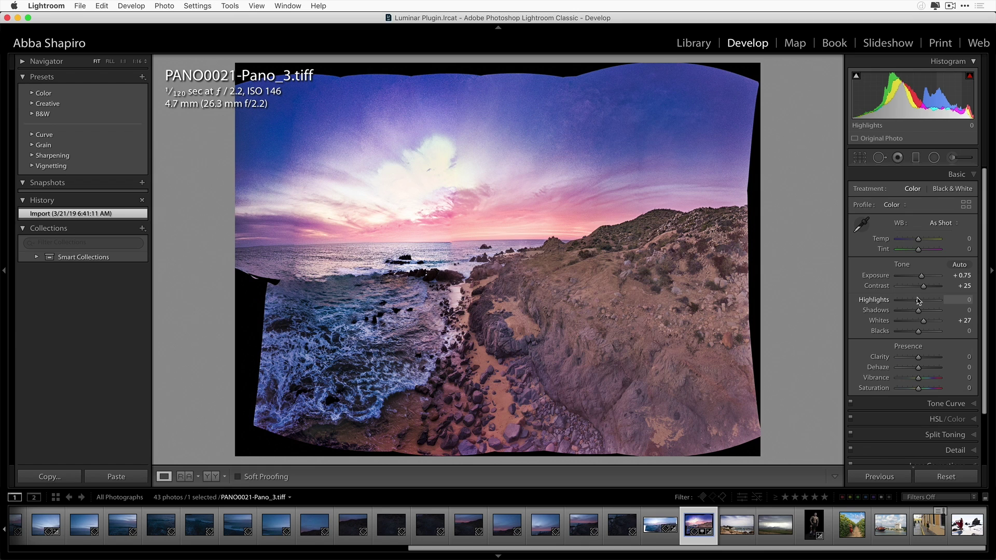
Lower Highlights to -100 on PANO0021-Pano_3.tiff to darken the sky
left_click_drag(918, 300, 886, 310)
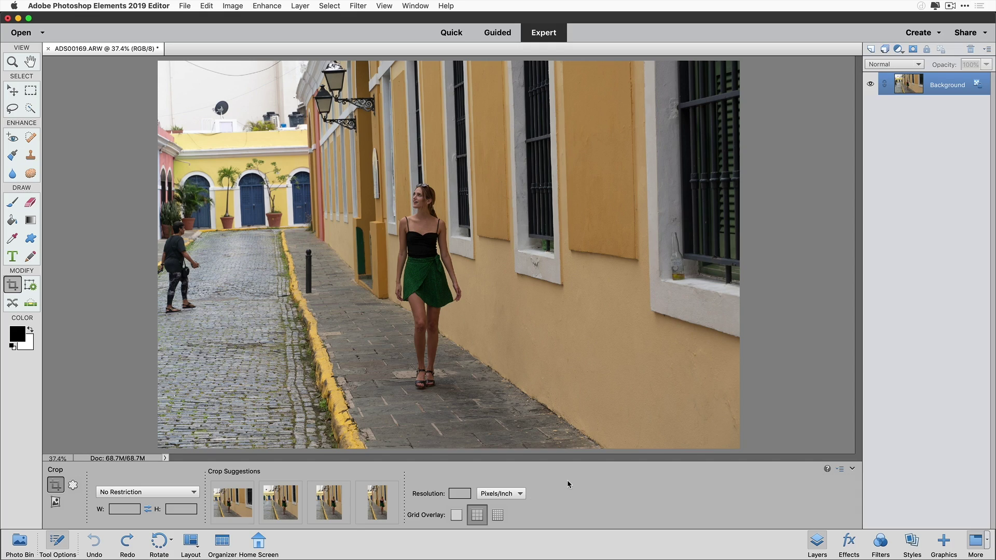
Commit the third suggested tall crop around the woman and open it in Luminar Flex
left_click(329, 501)
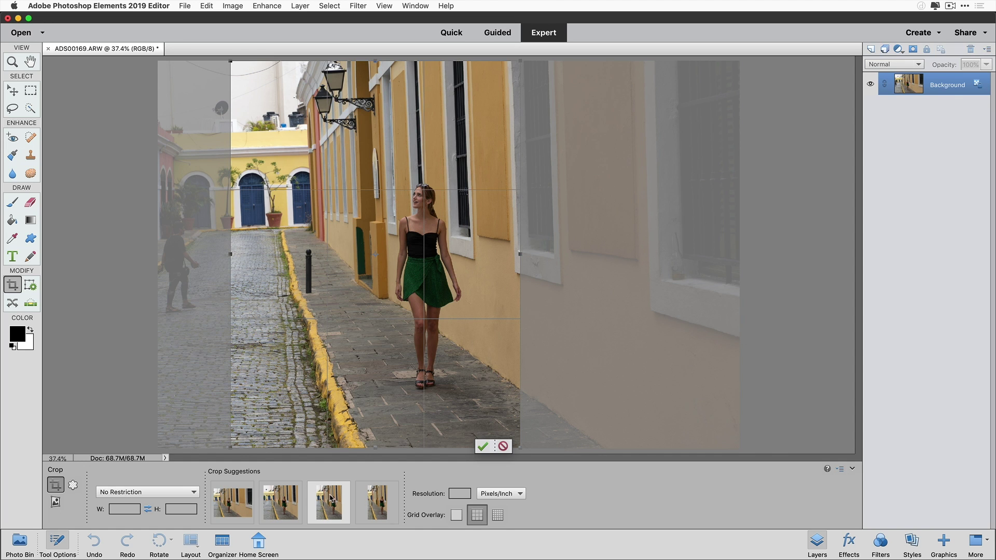
left_click(482, 446)
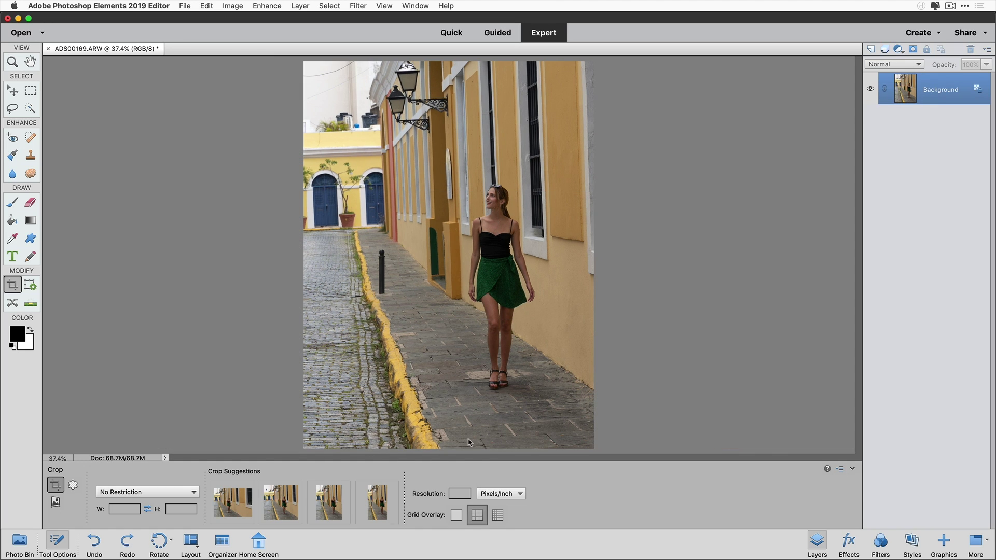
left_click(355, 6)
mouse_move(413, 203)
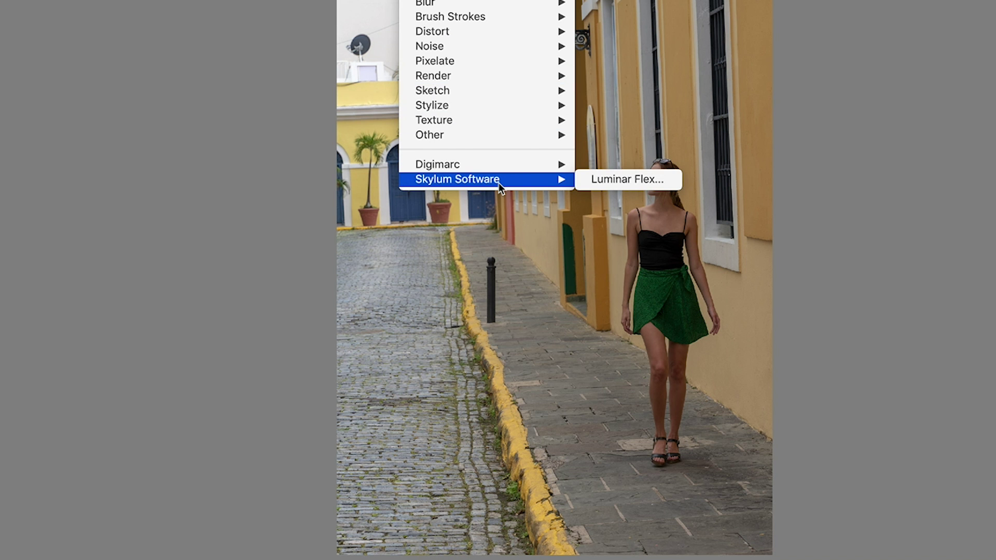
left_click(679, 183)
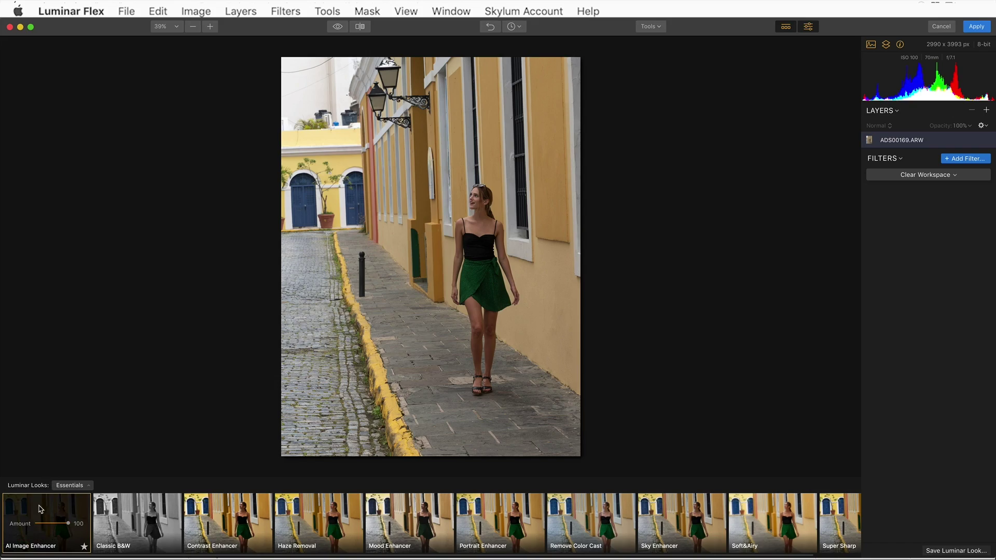
Apply AI Image Enhancer, set Vibrance 48, and add a Tone filter at Smart Tone 39
left_click(41, 504)
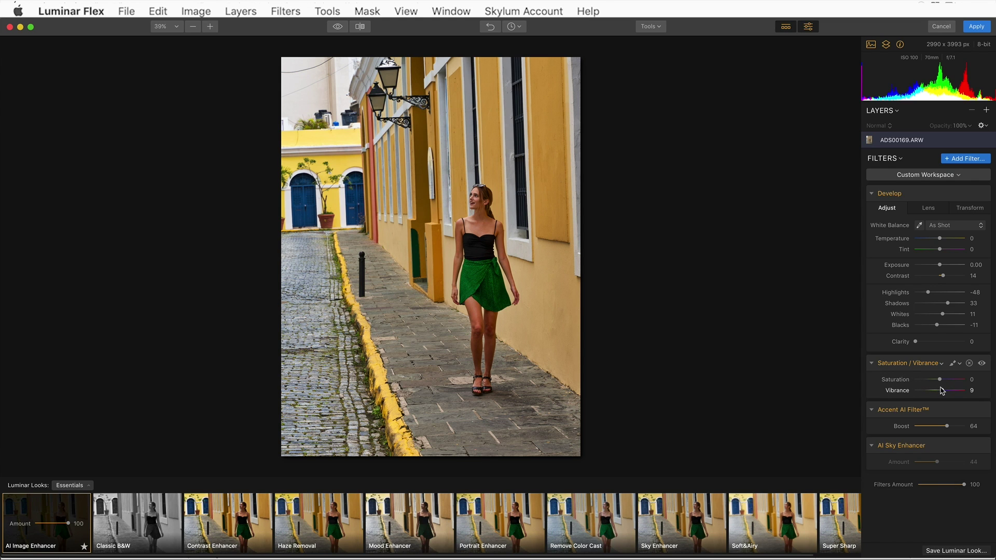
left_click_drag(944, 390, 952, 390)
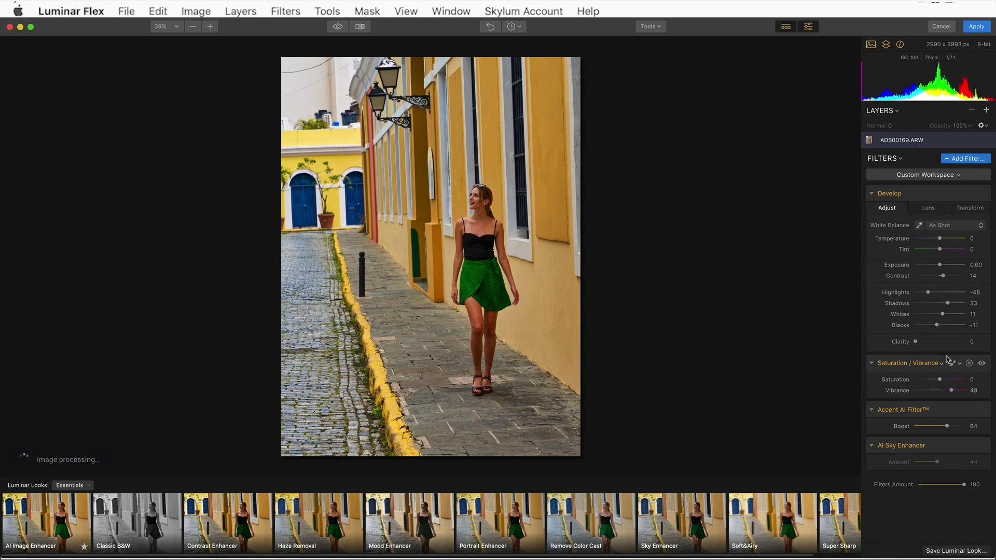
left_click(962, 160)
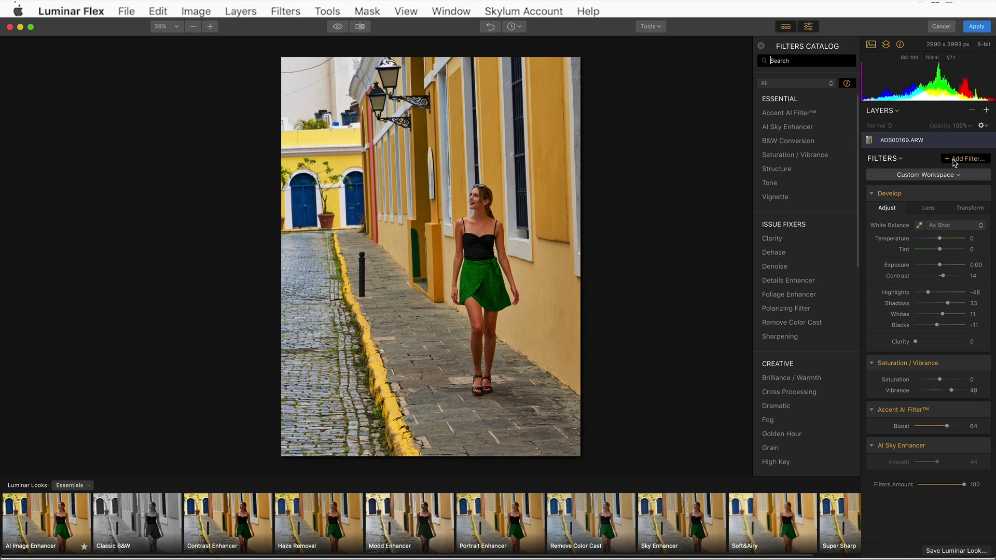
mouse_move(816, 197)
left_click(807, 184)
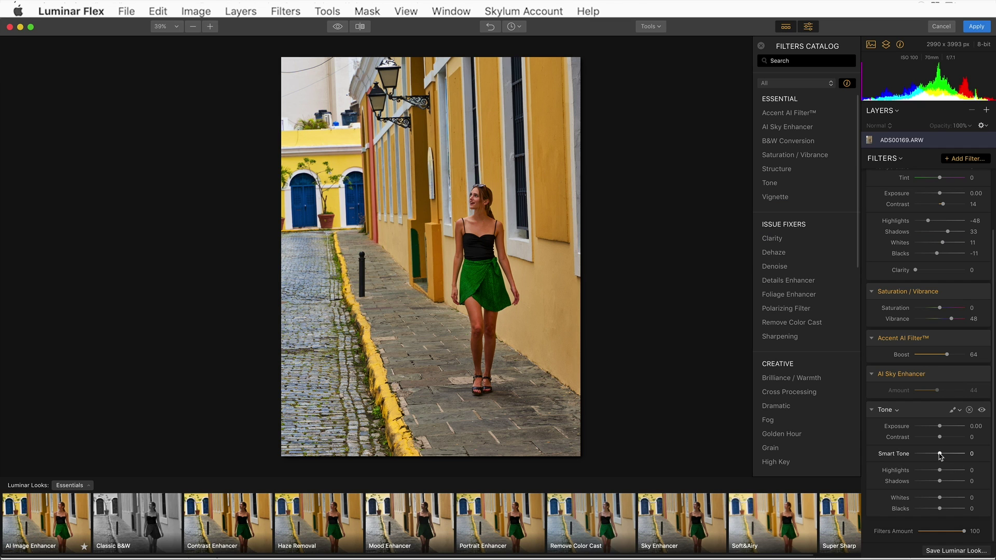
left_click_drag(938, 454, 952, 451)
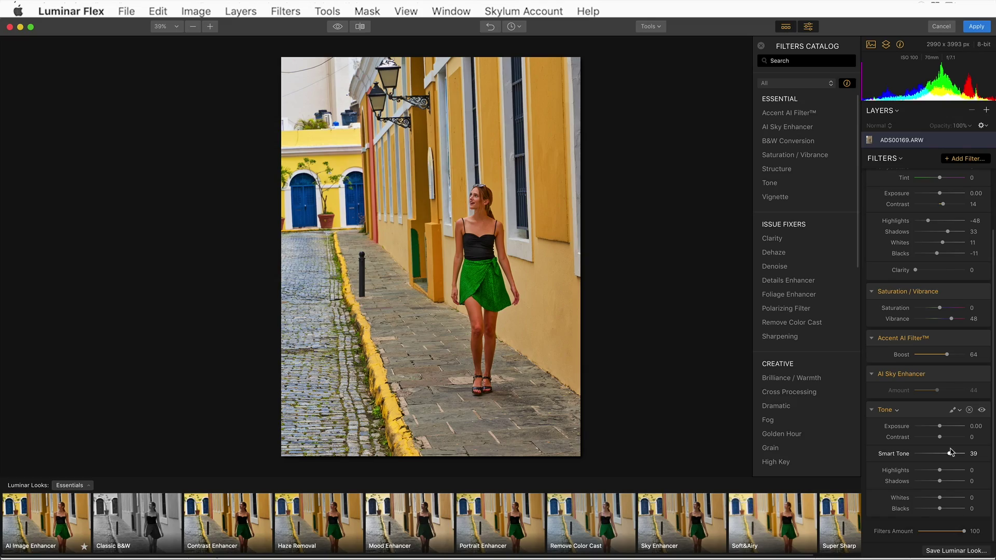
Add a Vignette with Inner Light 16 and place its centre on the woman
left_click(789, 197)
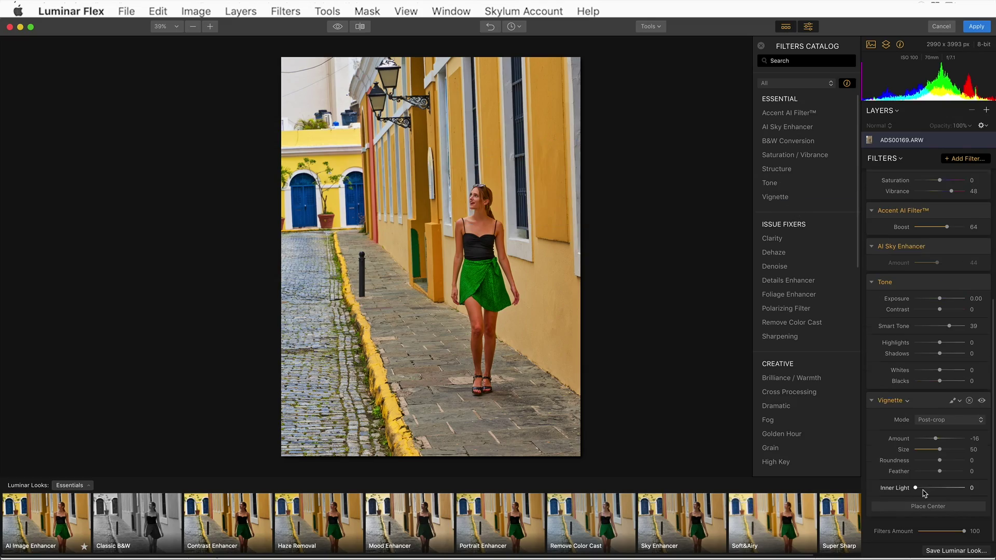
left_click_drag(916, 488, 924, 488)
left_click(928, 507)
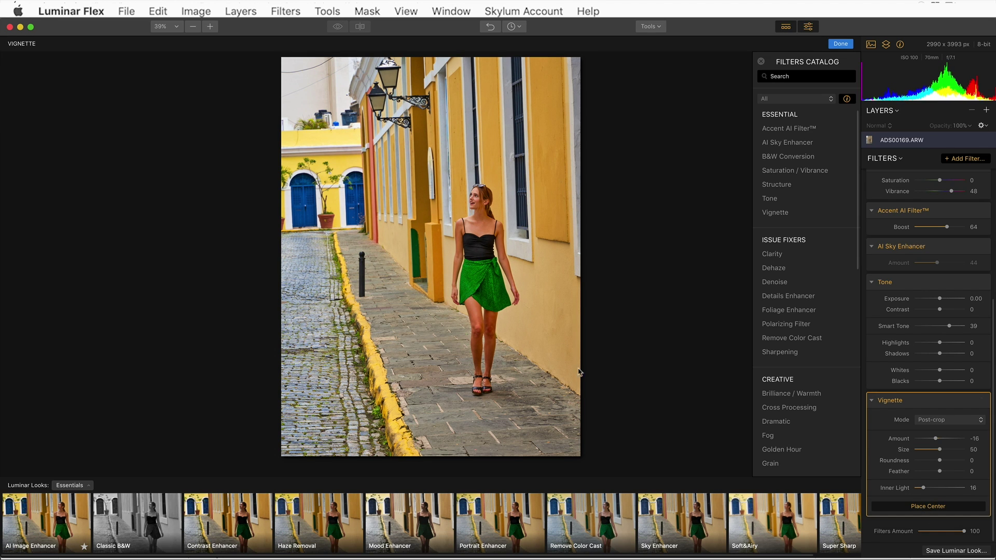
left_click(487, 266)
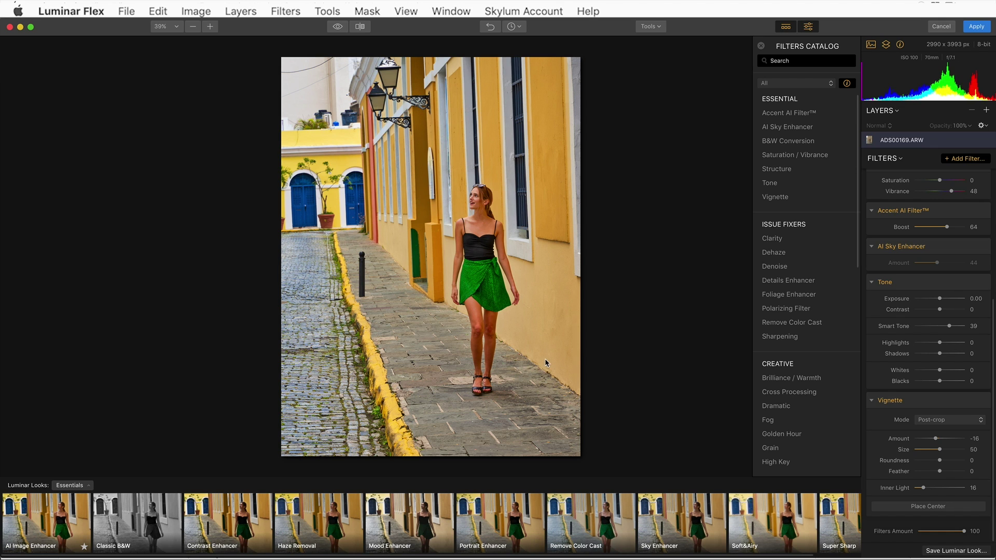
Set the street photo's Transform Rotate to 24 and Scale to 54, then apply the edits
mouse_move(858, 170)
scroll(993, 187, "up", 5)
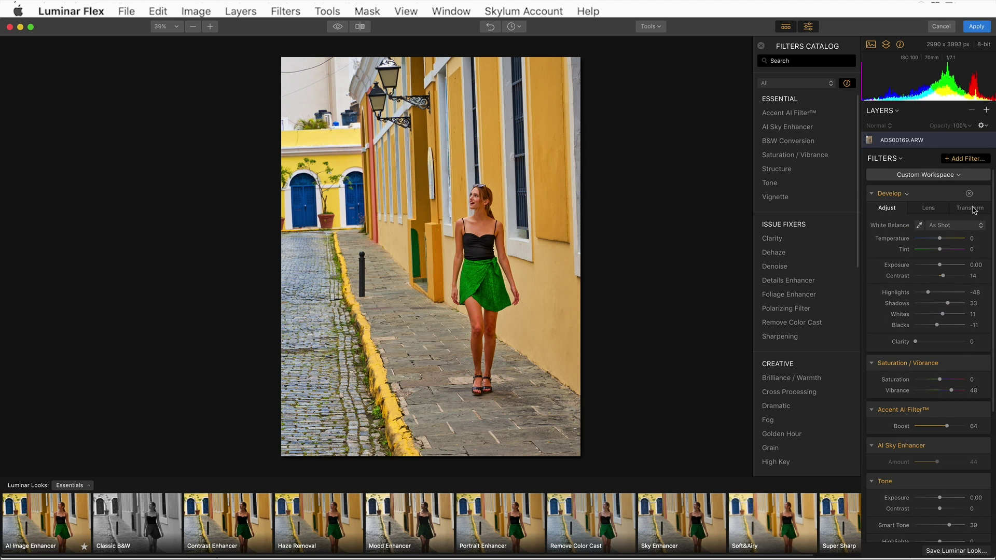
left_click(974, 210)
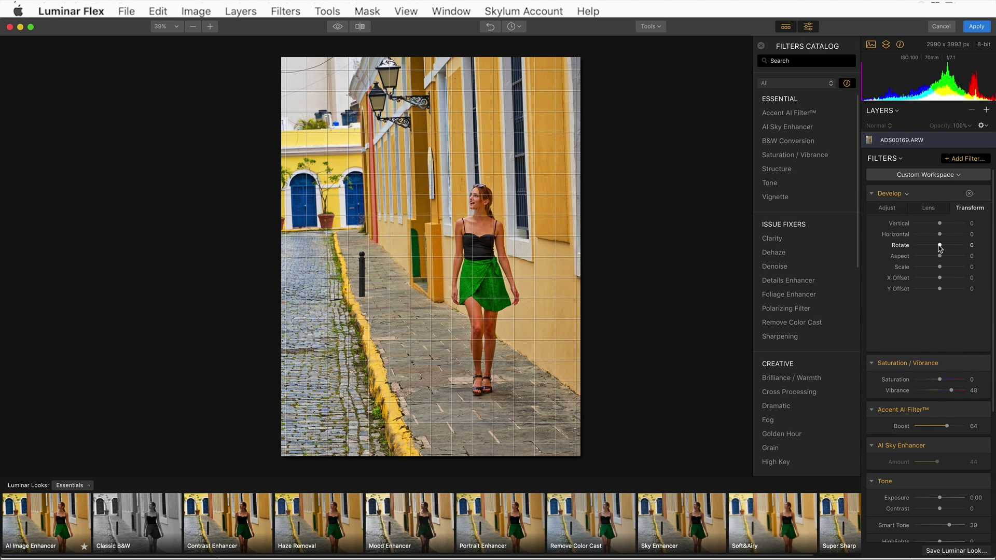
left_click_drag(941, 250, 938, 249)
left_click_drag(938, 248, 947, 246)
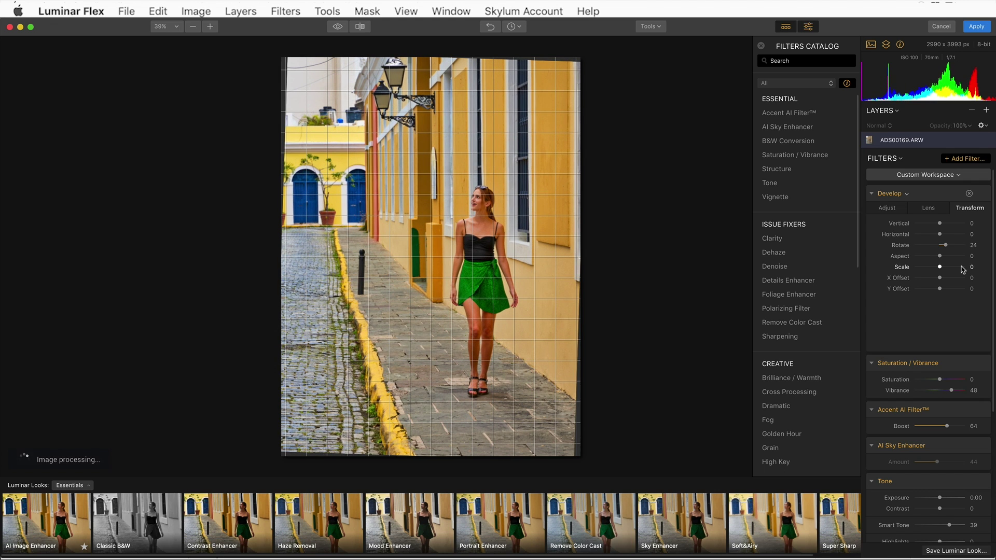
left_click(948, 267)
left_click_drag(948, 263, 956, 261)
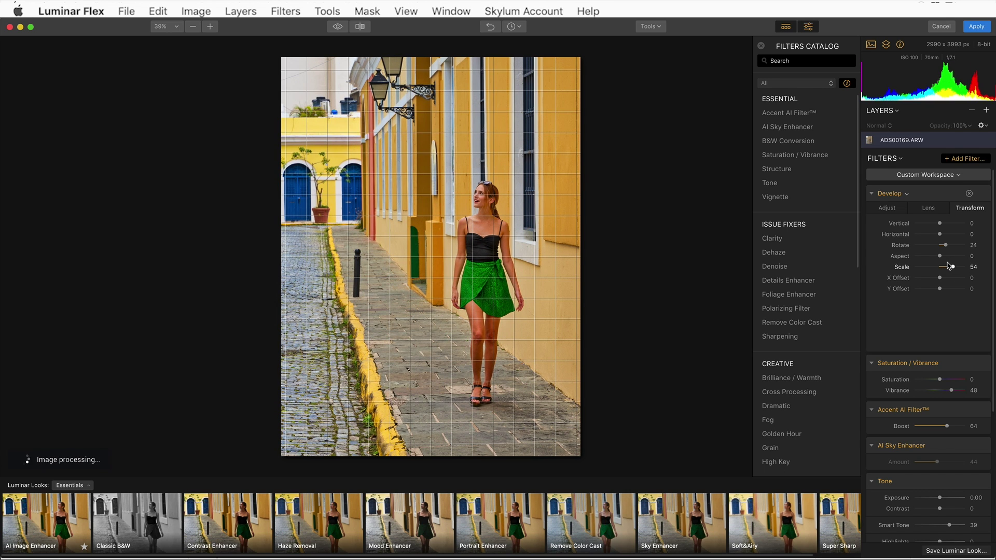
left_click(976, 27)
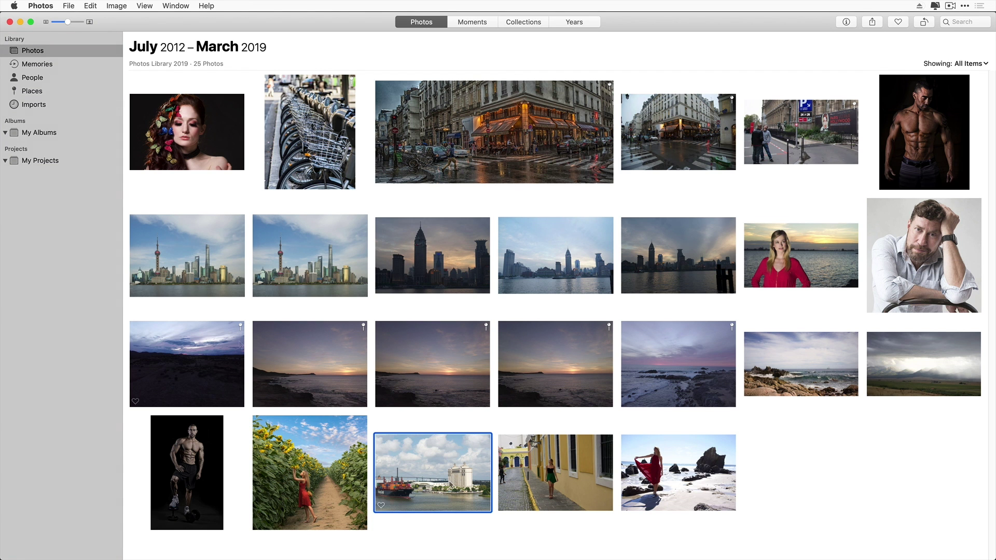
Open the container-ship harbour photo from Photos in the Luminar Flex editing extension
double_click(453, 484)
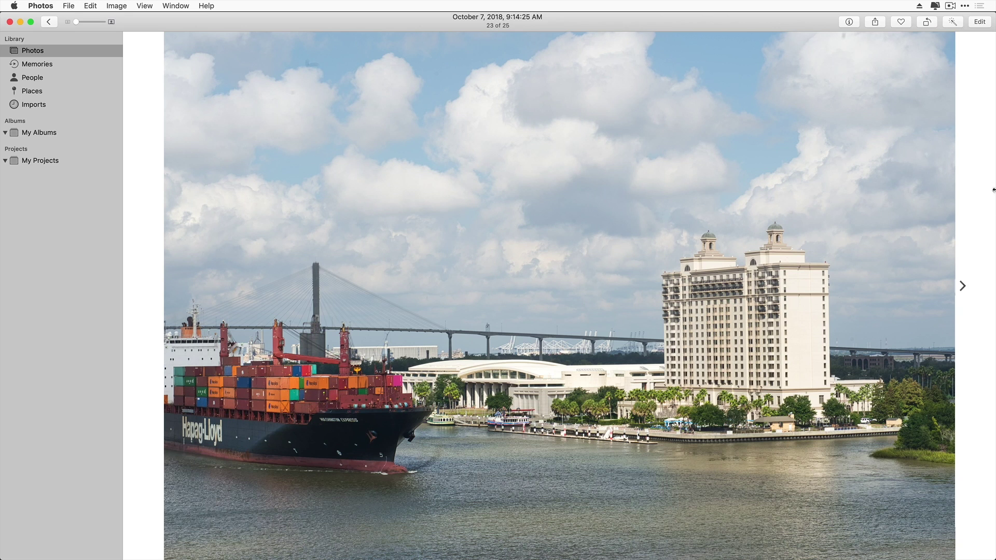
left_click(980, 22)
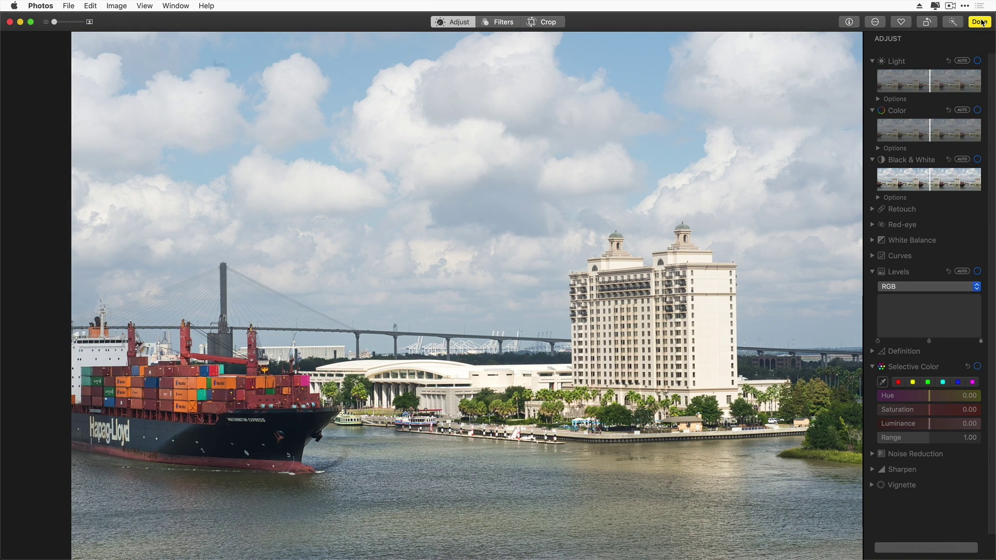
left_click(876, 23)
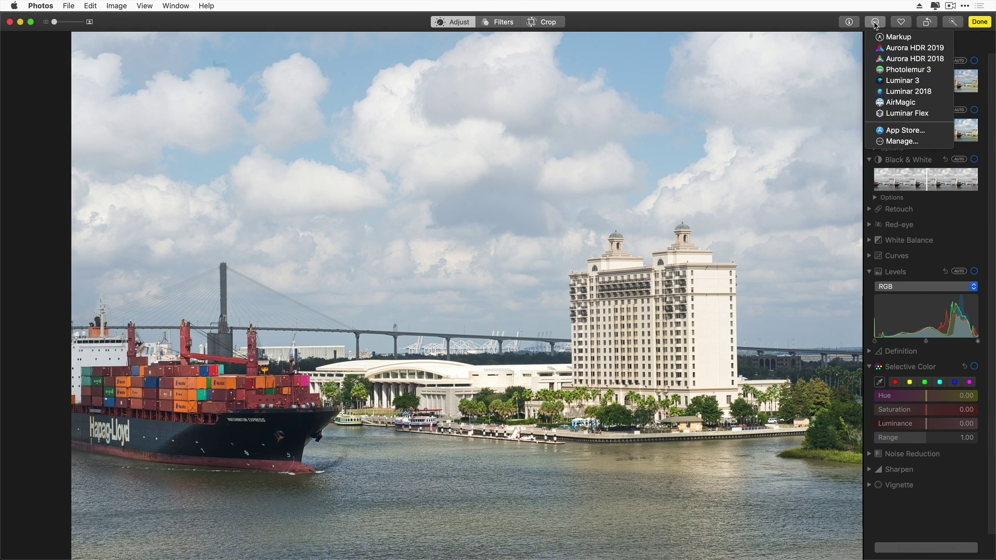
left_click(940, 115)
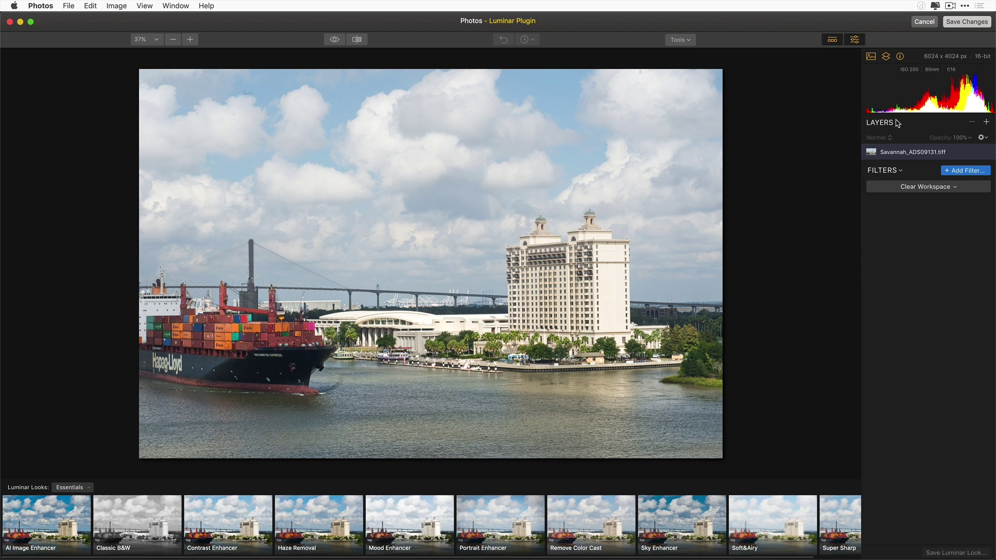
Apply the AI Image Enhancer look to the harbour photo and add a new adjustment layer
left_click(52, 535)
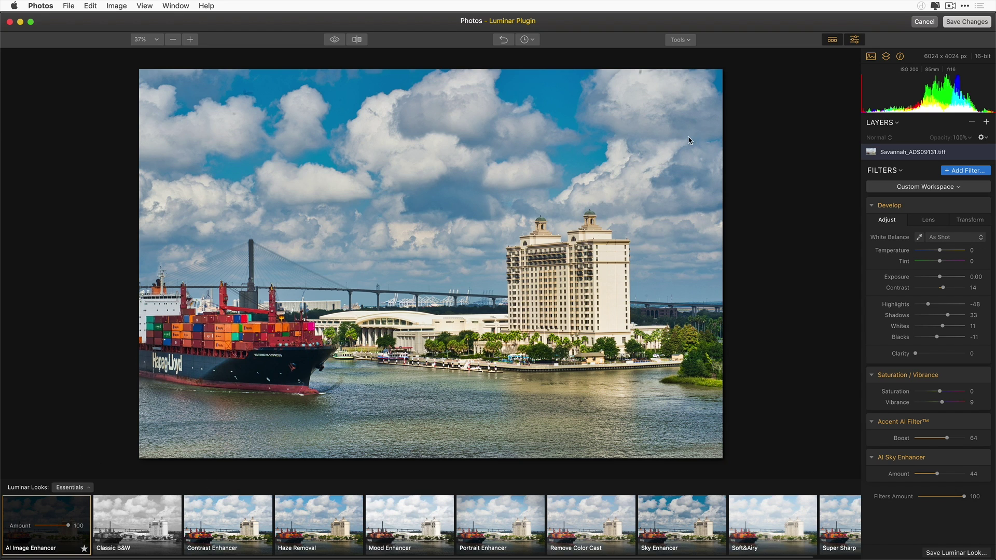
left_click(988, 125)
left_click(975, 138)
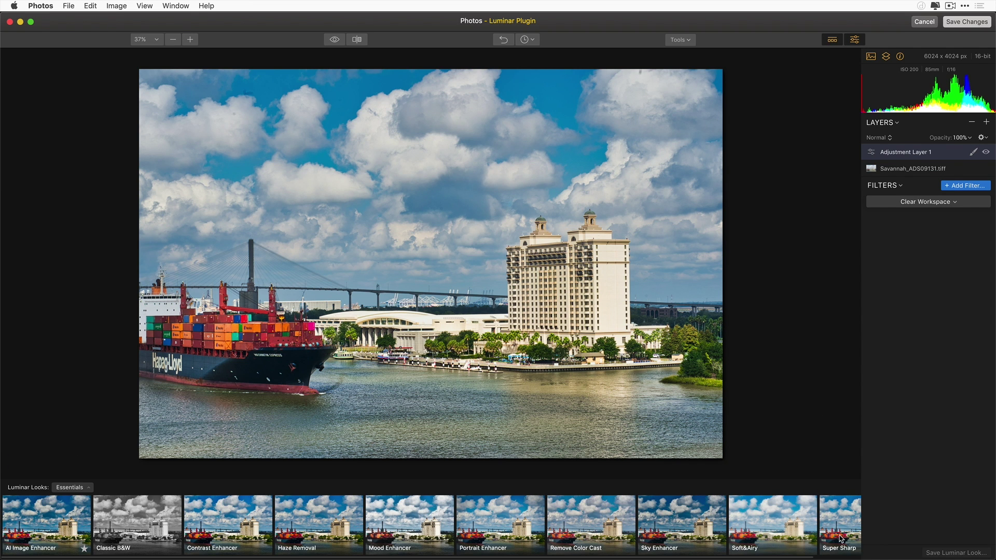
Give Adjustment Layer 1 the Super Sharp look and erase its sharpening from the sky with a brush mask
left_click(841, 540)
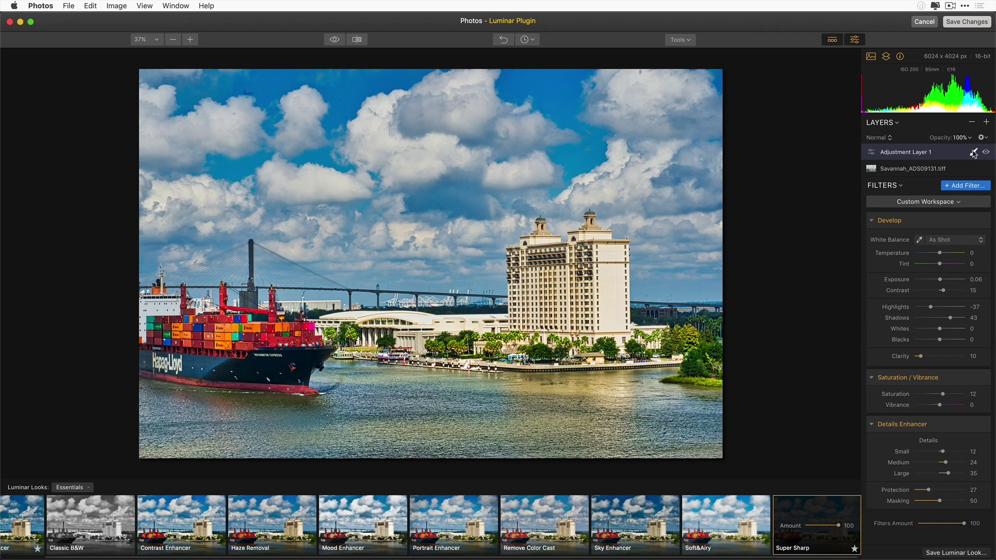
left_click(974, 154)
left_click(965, 170)
left_click(181, 56)
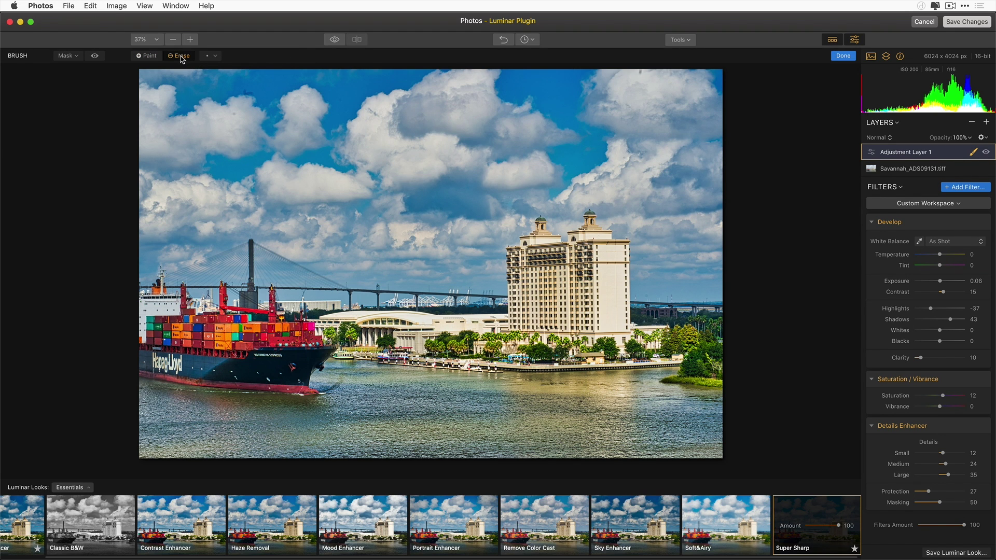
mouse_move(209, 120)
left_mouse_down()
mouse_move(210, 145)
mouse_move(176, 122)
mouse_move(349, 105)
mouse_move(240, 184)
mouse_move(283, 192)
mouse_move(274, 223)
mouse_move(287, 165)
mouse_move(363, 137)
mouse_move(561, 114)
mouse_move(631, 134)
mouse_move(559, 159)
mouse_move(549, 184)
mouse_move(596, 200)
mouse_move(655, 184)
mouse_move(648, 176)
mouse_move(692, 185)
mouse_move(719, 253)
mouse_move(709, 260)
mouse_move(705, 167)
mouse_move(729, 121)
mouse_move(733, 207)
left_mouse_up()
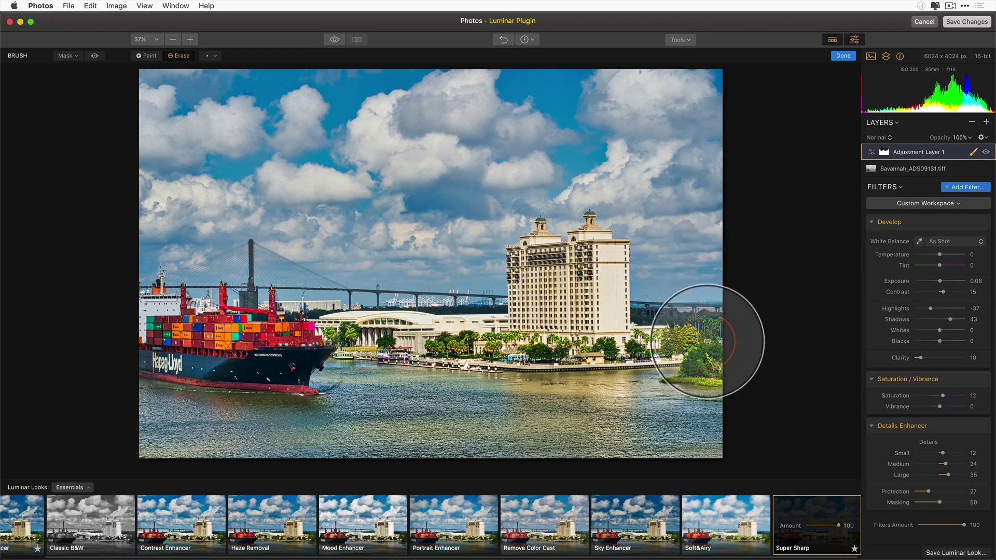
Save the Luminar changes back to Photos and reopen the harbour photo in the editor
left_click(981, 22)
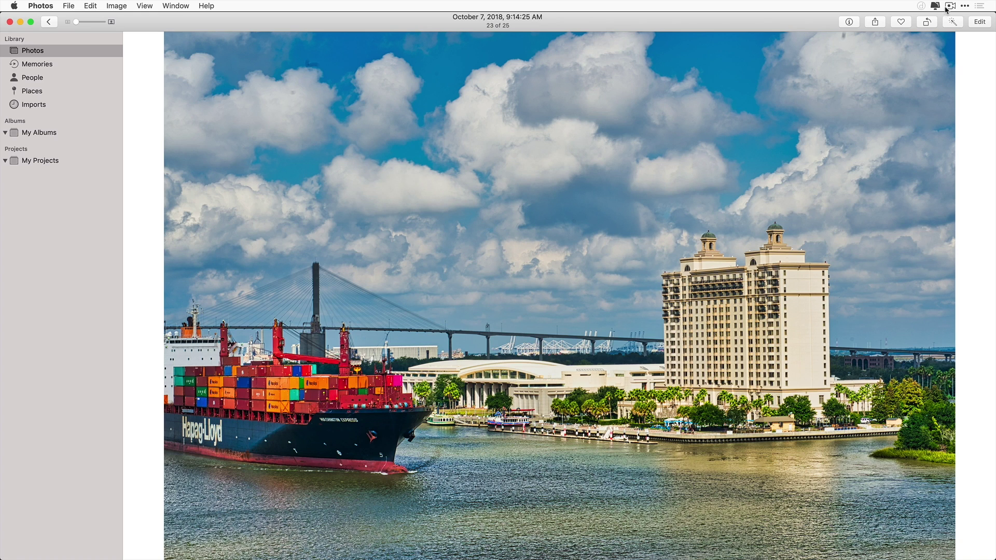
left_click(981, 22)
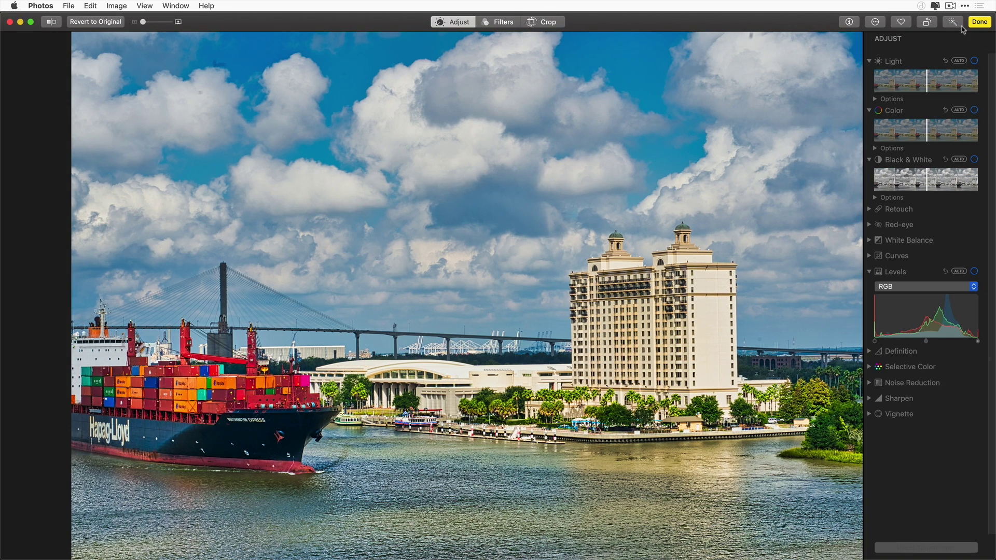
Revert the harbour photo to its original version and close the editor
right_click(457, 187)
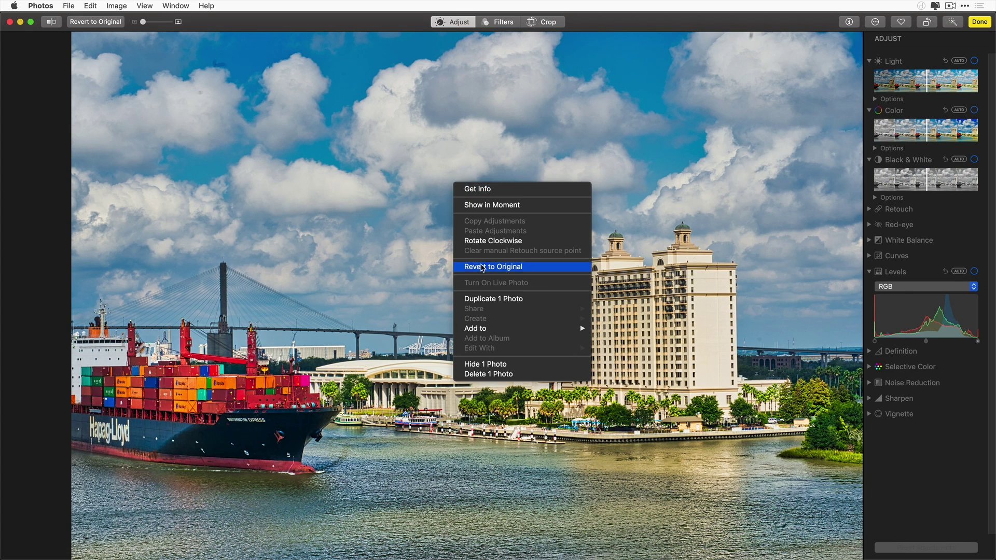
left_click(482, 268)
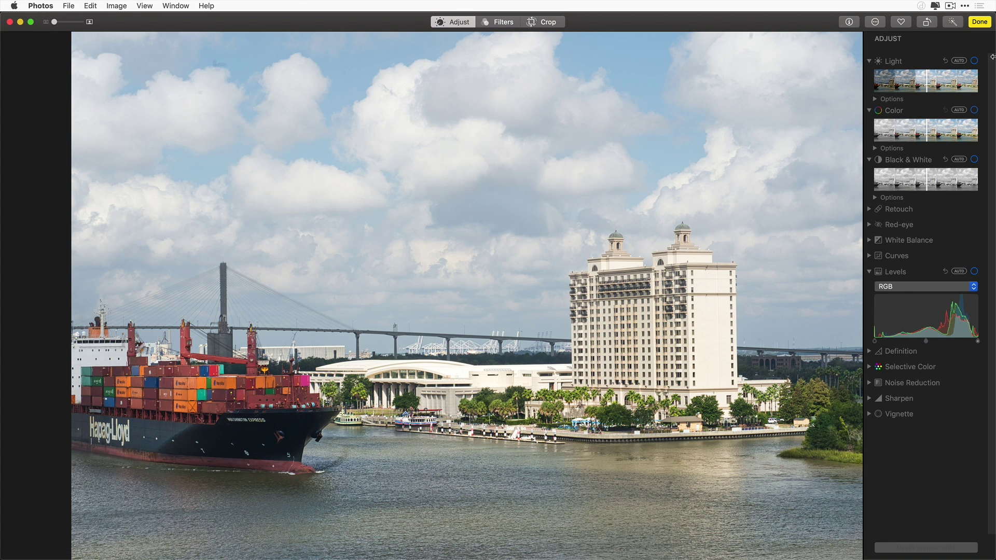
left_click(979, 25)
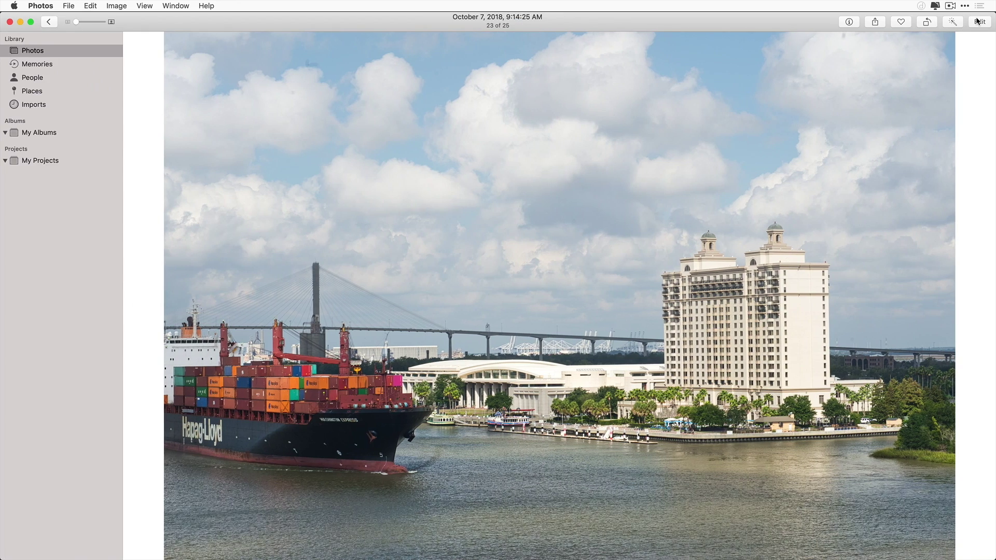